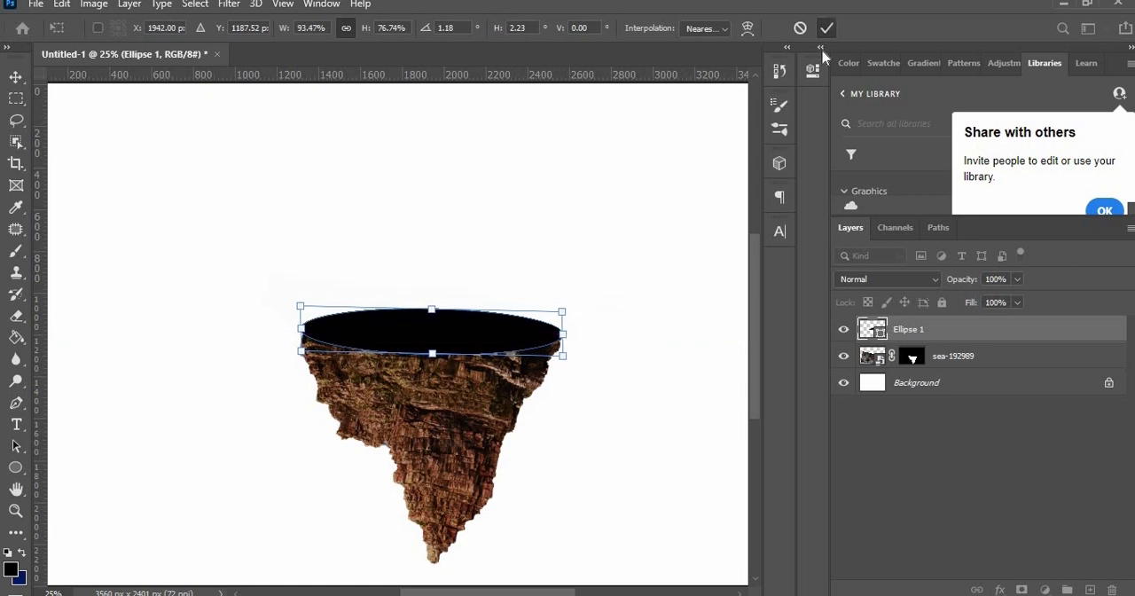
# Step: Paste the reddish desert ground image, place it over the ellipse and clip it to Ellipse 1
pyautogui.hotkey('ctrl', 'v')
pyautogui.moveTo(930, 377); pyautogui.dragTo(940, 323)
pyautogui.moveTo(543, 526); pyautogui.dragTo(531, 353)
pyautogui.hotkey('ctrl', 'alt', 'g')
pyautogui.moveTo(483, 253); pyautogui.dragTo(481, 329)
# Step: Free-transform the clipped ground texture so it fits the elliptical top of the floating rock
pyautogui.hotkey('ctrl', 't')
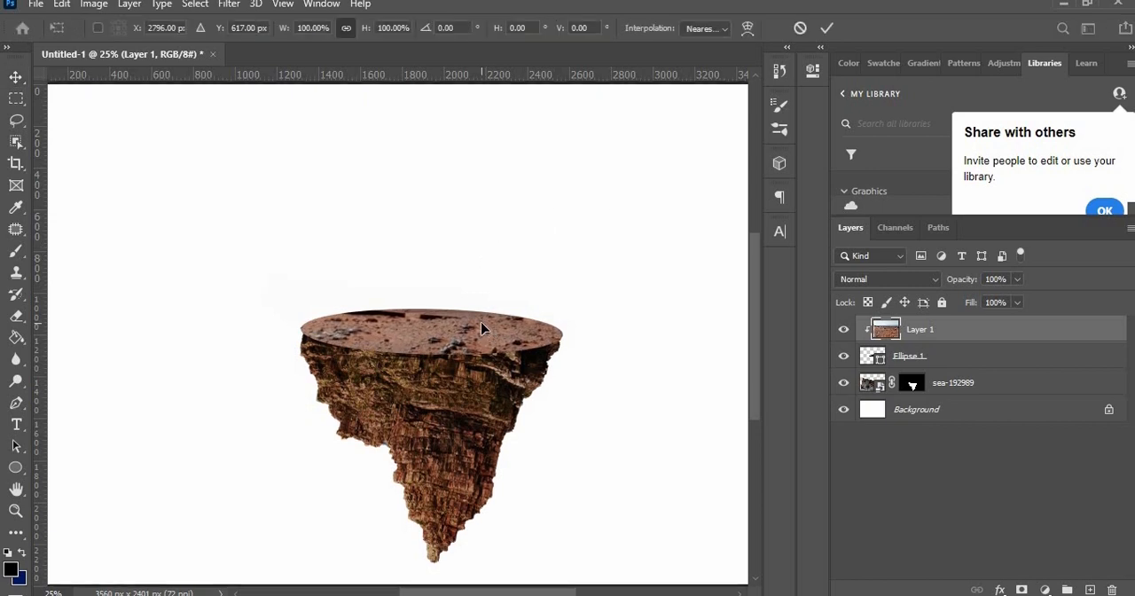
pyautogui.hotkey('ctrl', '-')
pyautogui.hotkey('ctrl', '-')
pyautogui.moveTo(219, 463); pyautogui.dragTo(479, 289)
pyautogui.moveTo(514, 245); pyautogui.dragTo(322, 364)
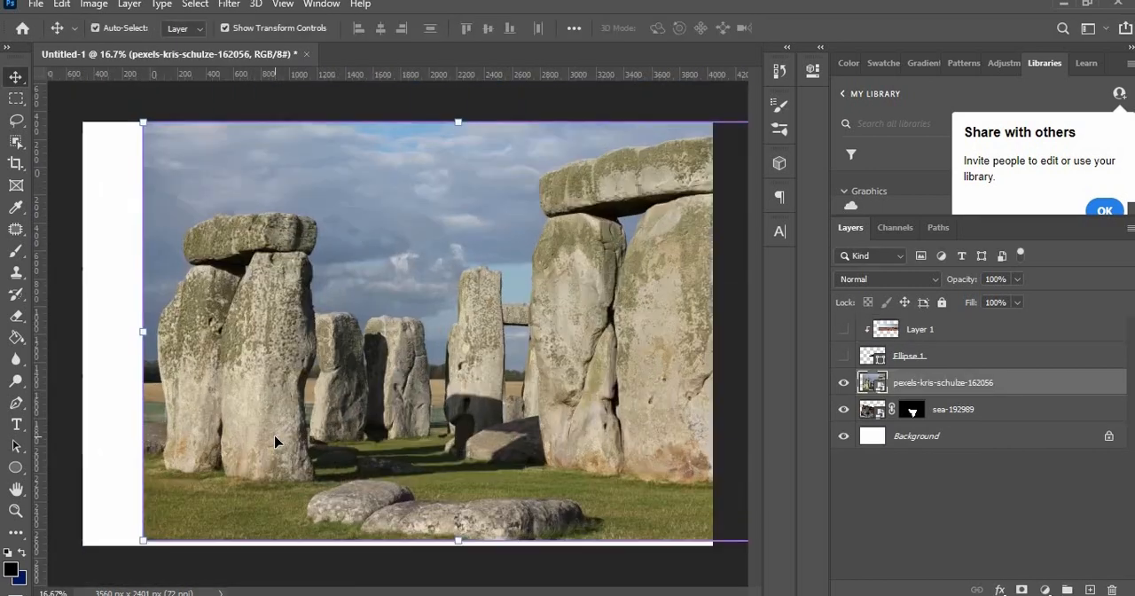
# Step: Distort the cut-out Stonehenge stones so they stand at the right edge of the rock platform, and apply it
pyautogui.hotkey('ctrl', '+')
pyautogui.hotkey('ctrl', '+')
pyautogui.hotkey('ctrl', '+')
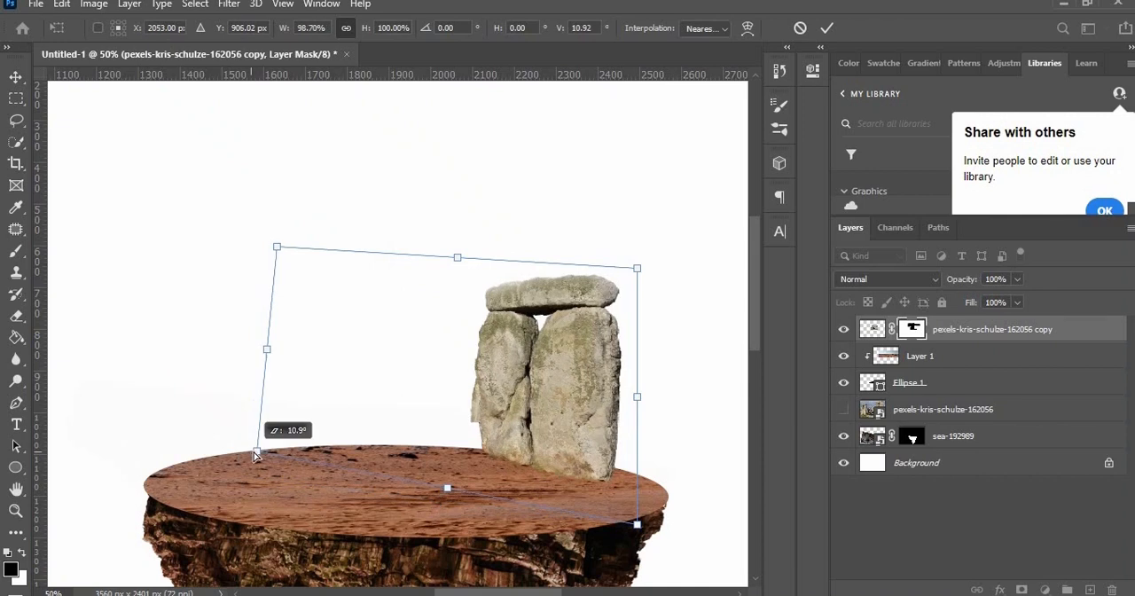
pyautogui.moveTo(260, 458); pyautogui.dragTo(266, 461)
pyautogui.moveTo(317, 342); pyautogui.dragTo(342, 337)
pyautogui.moveTo(299, 240); pyautogui.dragTo(320, 264)
pyautogui.moveTo(292, 444); pyautogui.dragTo(297, 470)
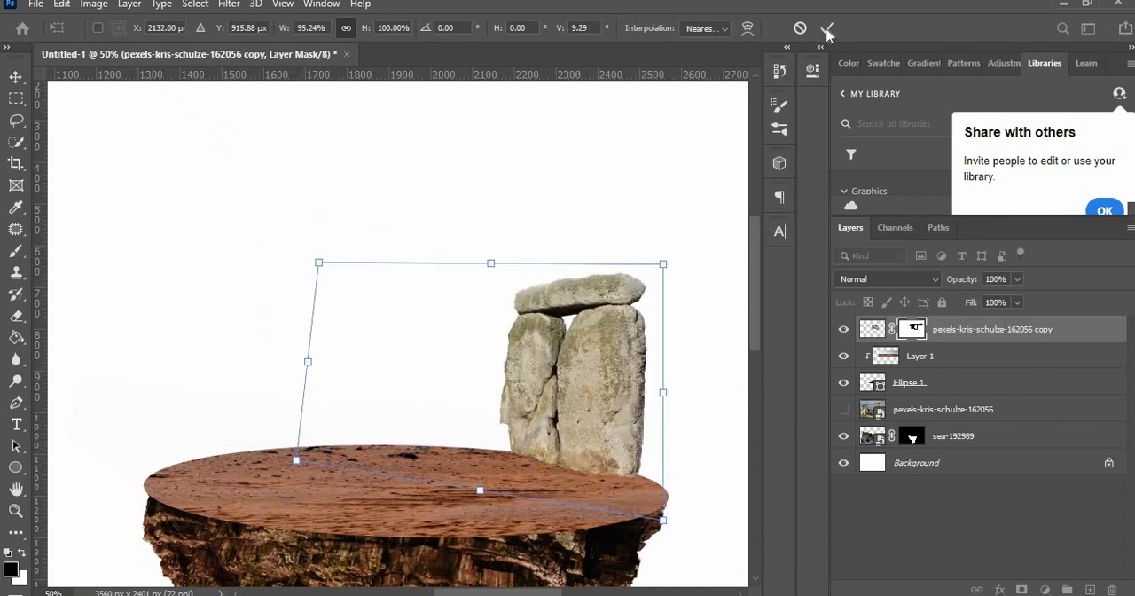
pyautogui.click(826, 32)
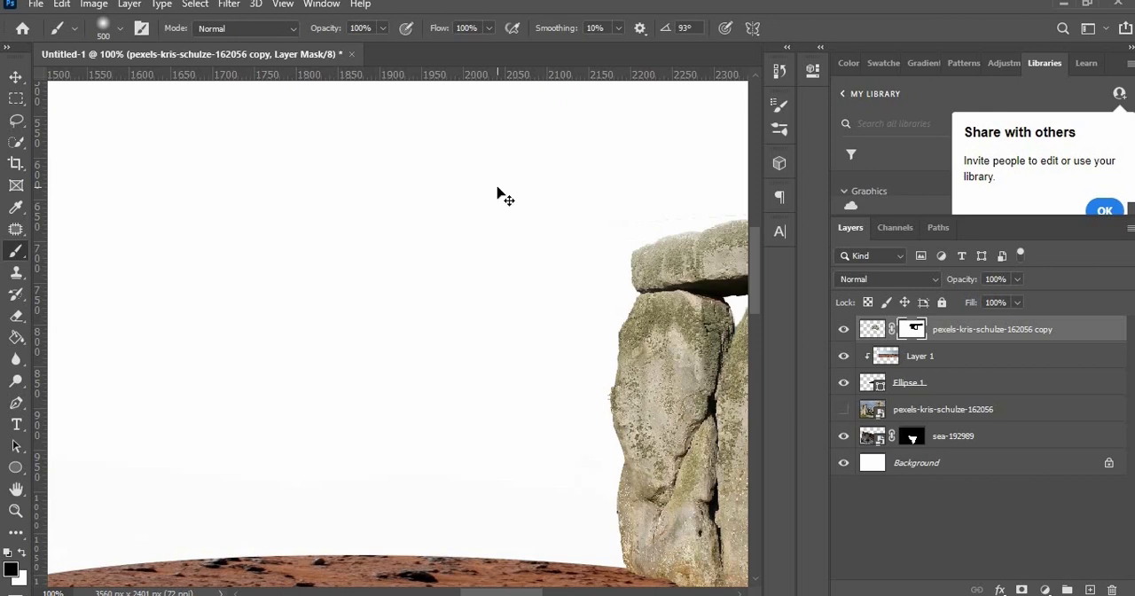
pyautogui.hotkey('ctrl', '-')
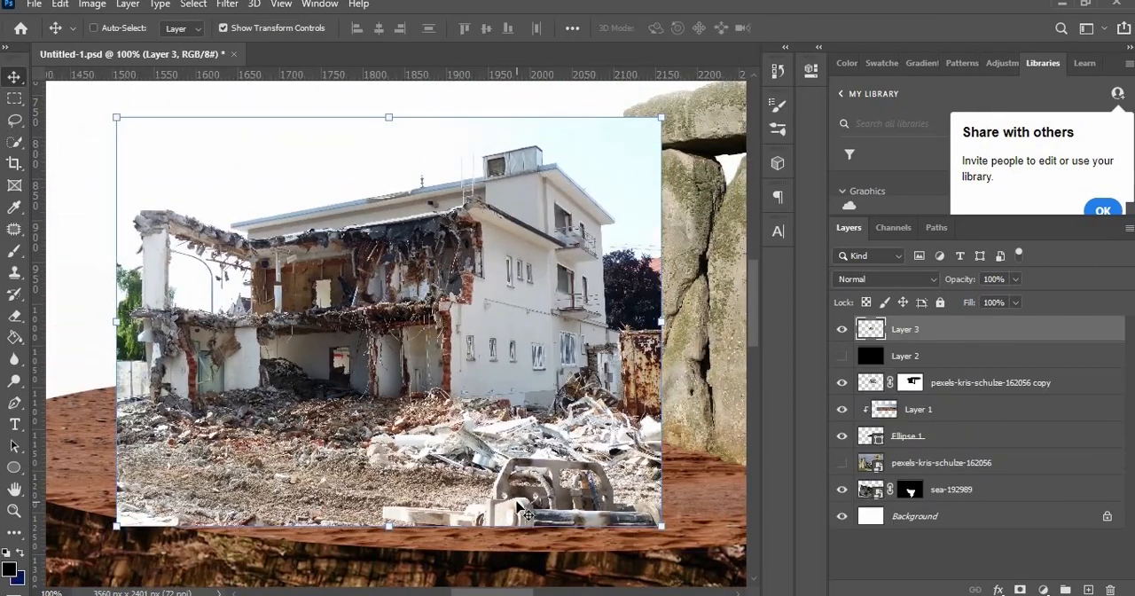
# Step: Trace the ruined building's outer walls and roofline in Layer 3 with a Pen tool path
pyautogui.press('p')
pyautogui.hotkey('ctrl', '+')
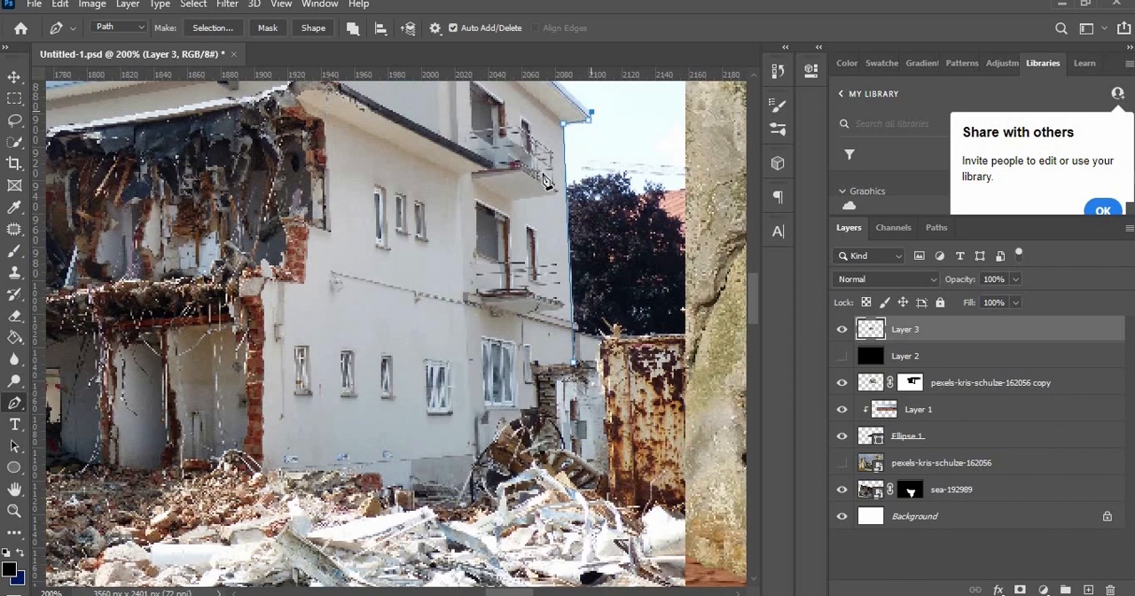
pyautogui.scroll(5, 532, 193)
pyautogui.hscroll(-1, 523, 203)
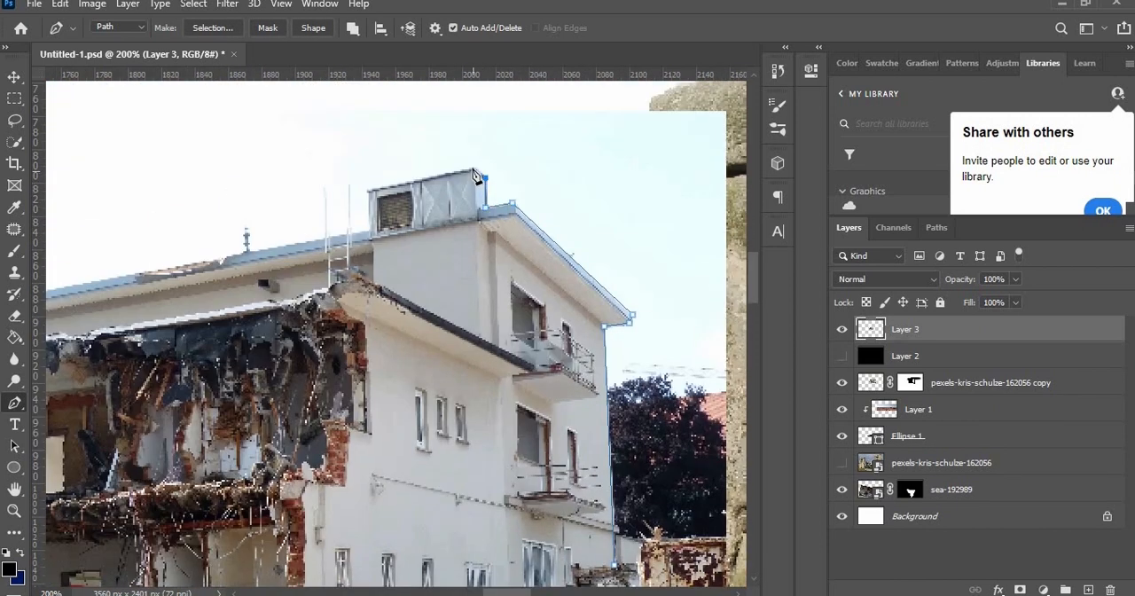
pyautogui.hscroll(-3, 371, 235)
pyautogui.click(312, 309)
pyautogui.click(193, 376)
pyautogui.moveTo(193, 376); pyautogui.dragTo(457, 411)
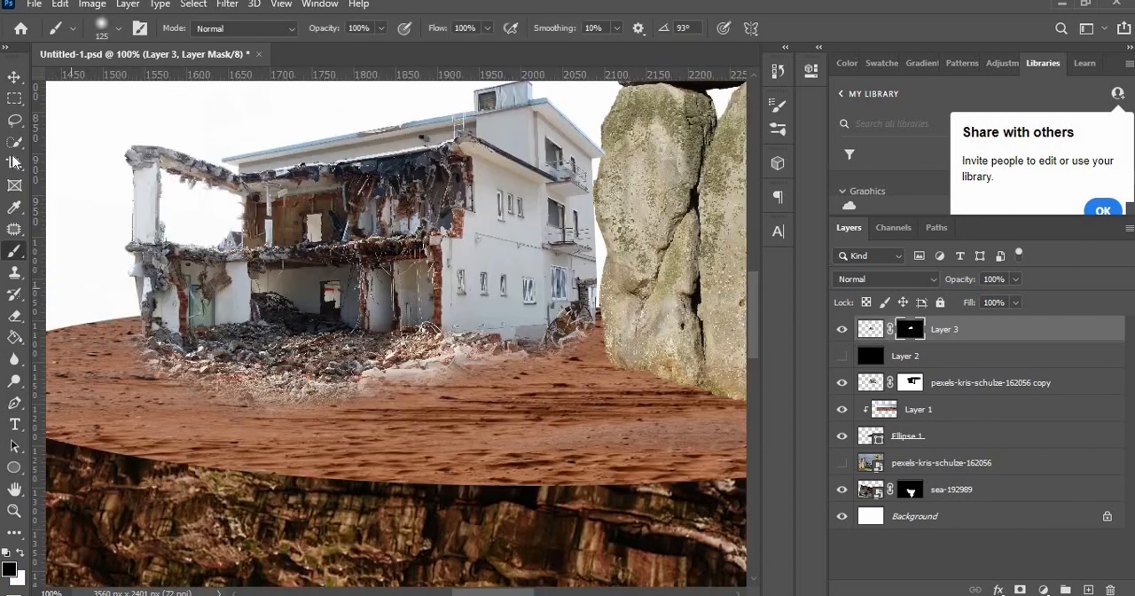
# Step: Flip the cut-out ruined building horizontally and move it toward the left side of the platform
pyautogui.click(59, 3)
pyautogui.click(355, 491)
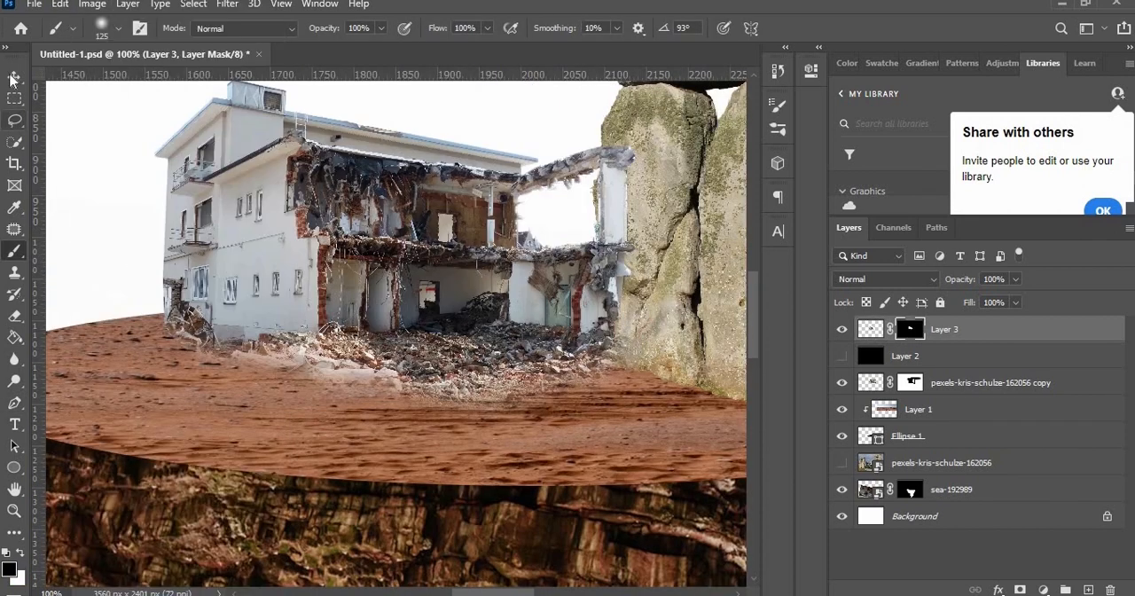
pyautogui.press('v')
pyautogui.moveTo(209, 241); pyautogui.dragTo(120, 232)
pyautogui.hotkey('ctrl', '-')
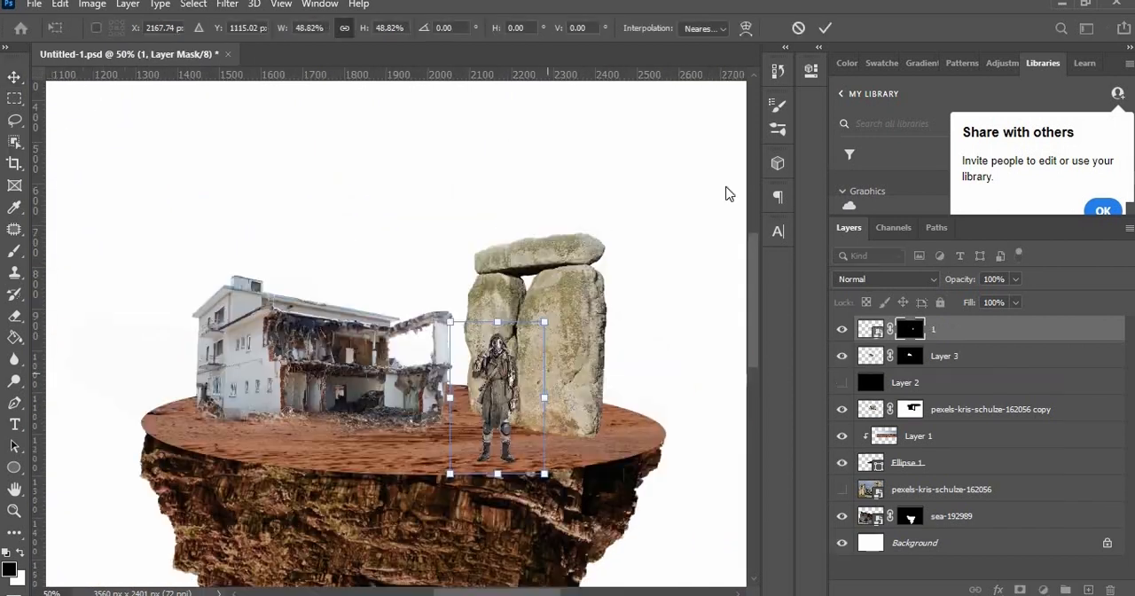
# Step: Apply the 48.82% scaling of the first gas-mask figure and select the outline of the second figure
pyautogui.click(830, 28)
pyautogui.press('w')
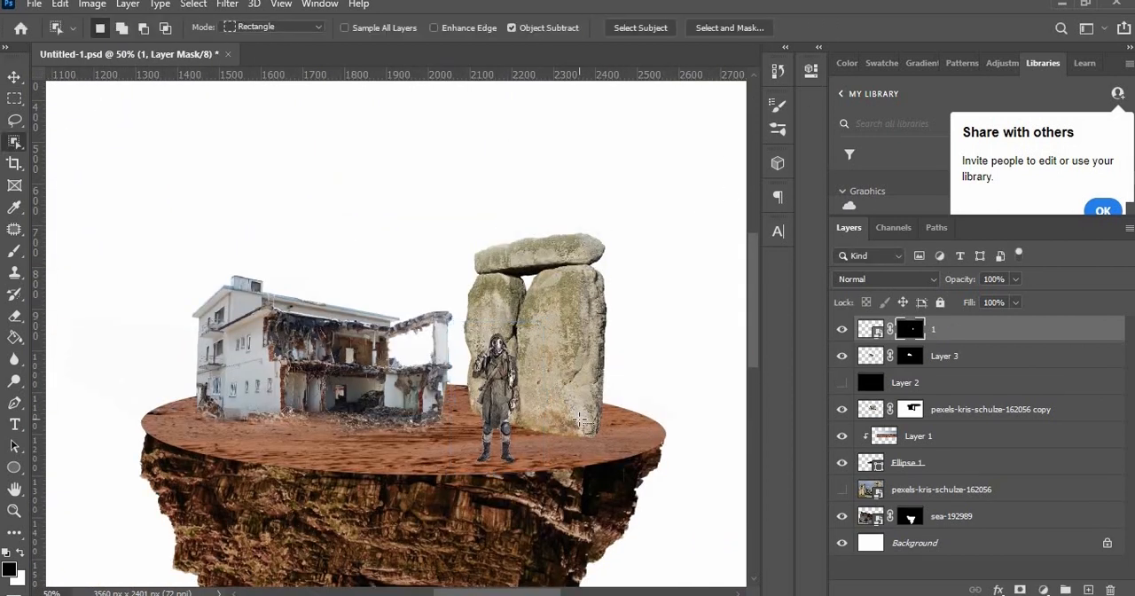
pyautogui.hotkey('ctrl', 'alt', 'r')
pyautogui.press('Return')
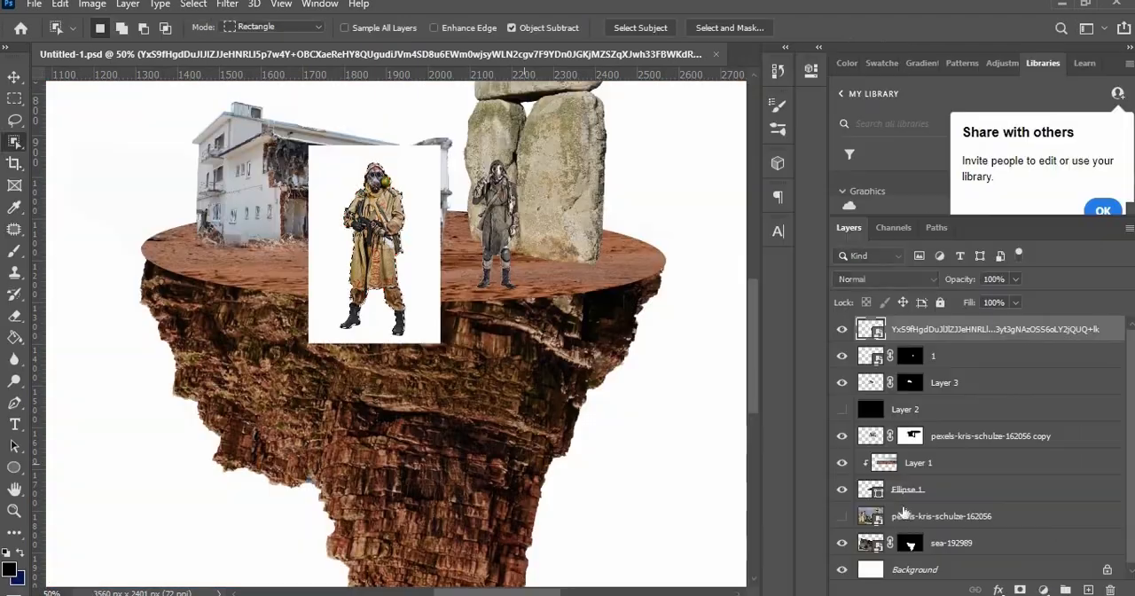
# Step: Rename the second gas-mask figure's layer as 2 and mask out its white background
pyautogui.doubleClick(974, 328)
pyautogui.write('2')
pyautogui.press('Return')
pyautogui.click(1020, 589)
# Step: Scale down figure 2 and position it on the platform beside the first figure, in front of the building
pyautogui.press('v')
pyautogui.moveTo(391, 246); pyautogui.dragTo(339, 199)
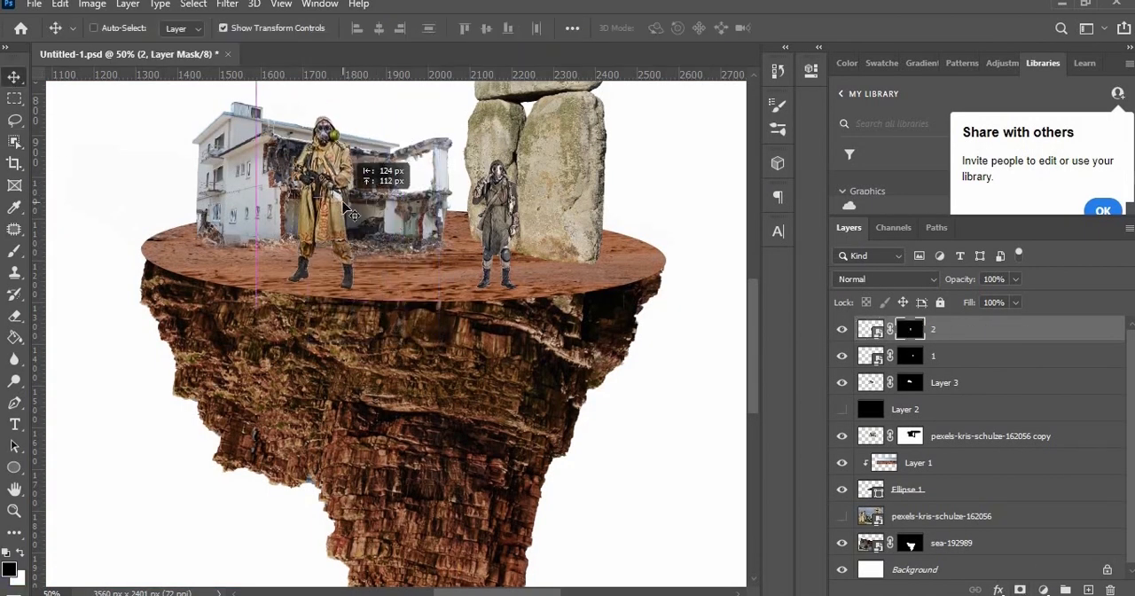
pyautogui.moveTo(387, 97); pyautogui.dragTo(361, 143)
pyautogui.moveTo(307, 195); pyautogui.dragTo(402, 200)
pyautogui.click(825, 28)
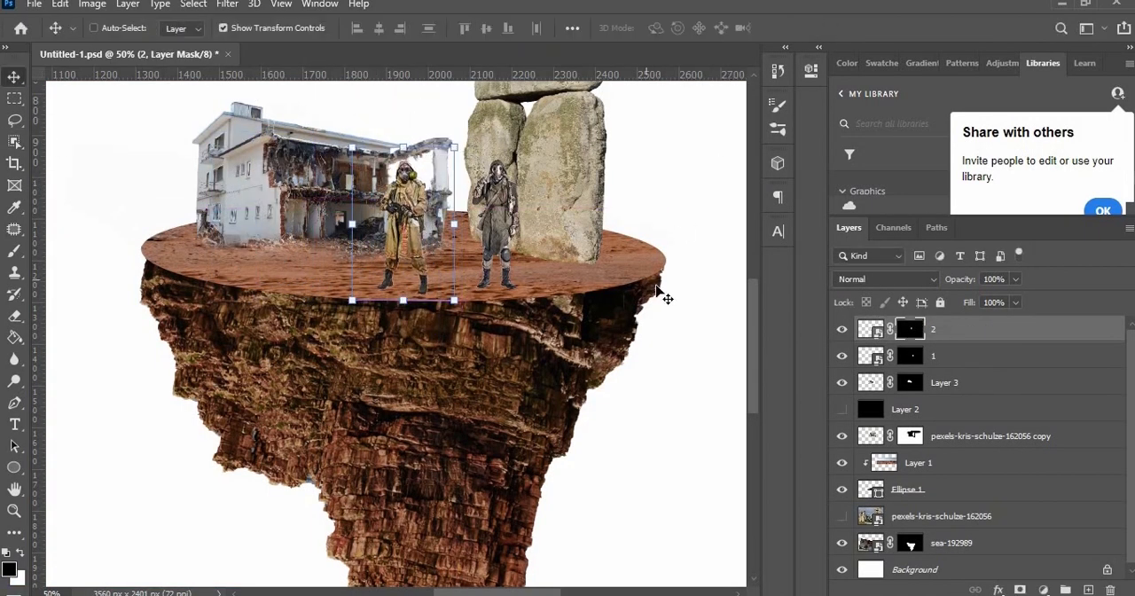
# Step: Fit the sunset sky image to the canvas and move its layer beneath the floating rock layers
pyautogui.hotkey('ctrl', '-')
pyautogui.hotkey('ctrl', '-')
pyautogui.moveTo(551, 308); pyautogui.dragTo(542, 320)
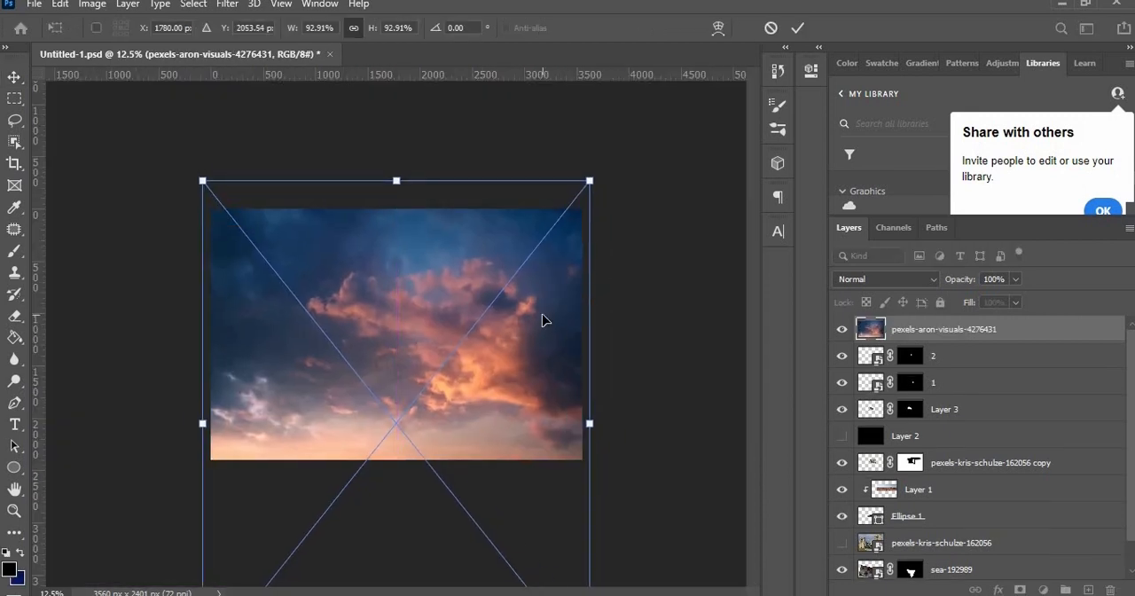
pyautogui.press('Return')
pyautogui.moveTo(975, 335)
pyautogui.mouseDown()
pyautogui.moveTo(970, 567)
pyautogui.moveTo(966, 537)
pyautogui.moveTo(963, 557)
pyautogui.mouseUp()
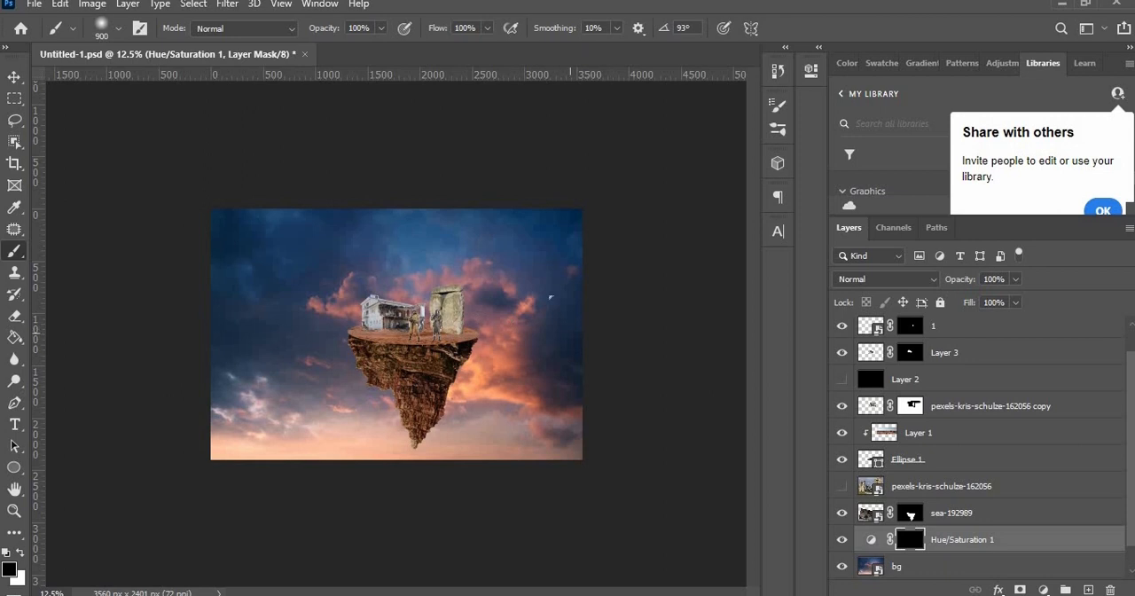
# Step: Paint white on the Hue/Saturation 1 mask to darken the sky around the outer edges of the scene
pyautogui.press('x')
pyautogui.moveTo(550, 297); pyautogui.dragTo(614, 327)
pyautogui.moveTo(545, 148)
pyautogui.mouseDown()
pyautogui.moveTo(243, 205)
pyautogui.moveTo(652, 342)
pyautogui.moveTo(177, 317)
pyautogui.mouseUp()
pyautogui.moveTo(209, 457)
pyautogui.mouseDown()
pyautogui.moveTo(564, 470)
pyautogui.moveTo(339, 527)
pyautogui.mouseUp()
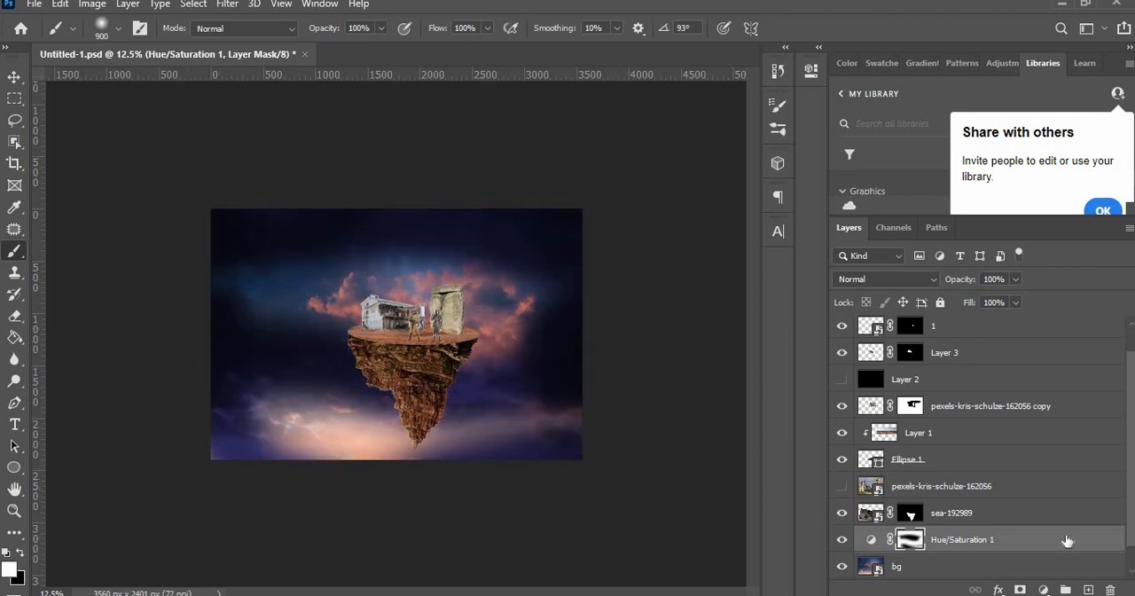
# Step: Split the Blend If highlight slider of Hue/Saturation 1 to 12 / 255 for the underlying layer and accept
pyautogui.doubleClick(1067, 540)
pyautogui.moveTo(709, 454); pyautogui.dragTo(729, 488)
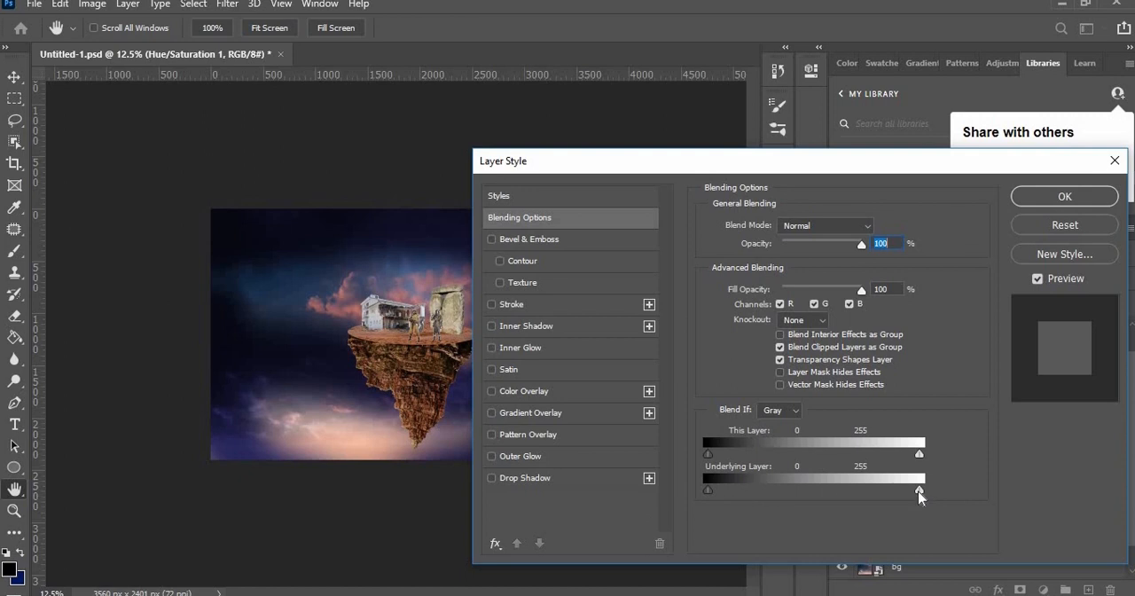
pyautogui.moveTo(919, 490); pyautogui.dragTo(832, 490)
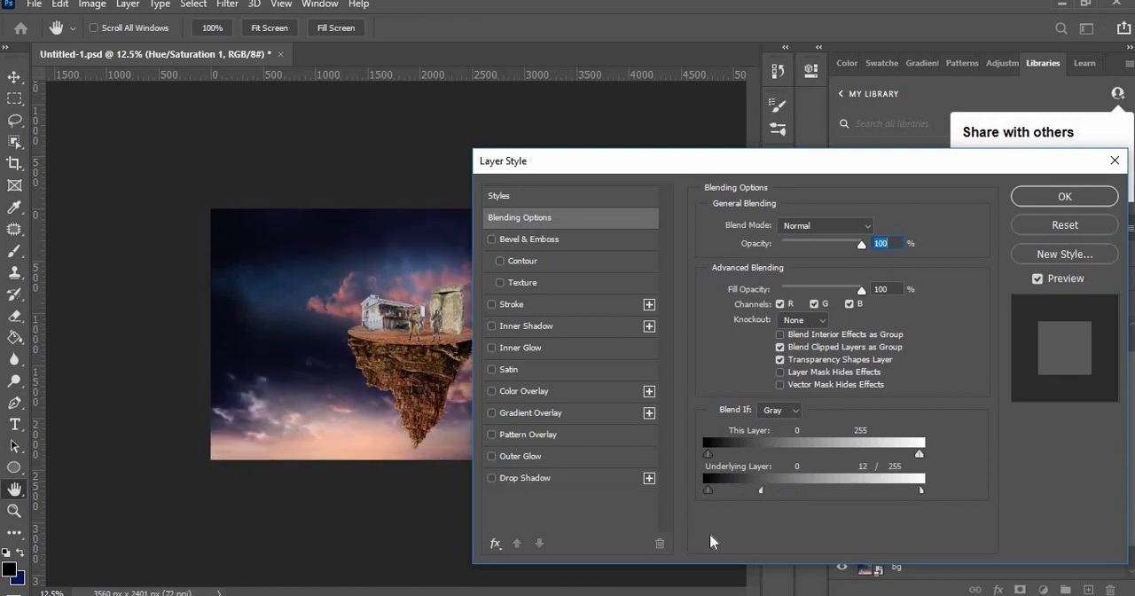
pyautogui.press('Return')
pyautogui.hotkey('ctrl', '+')
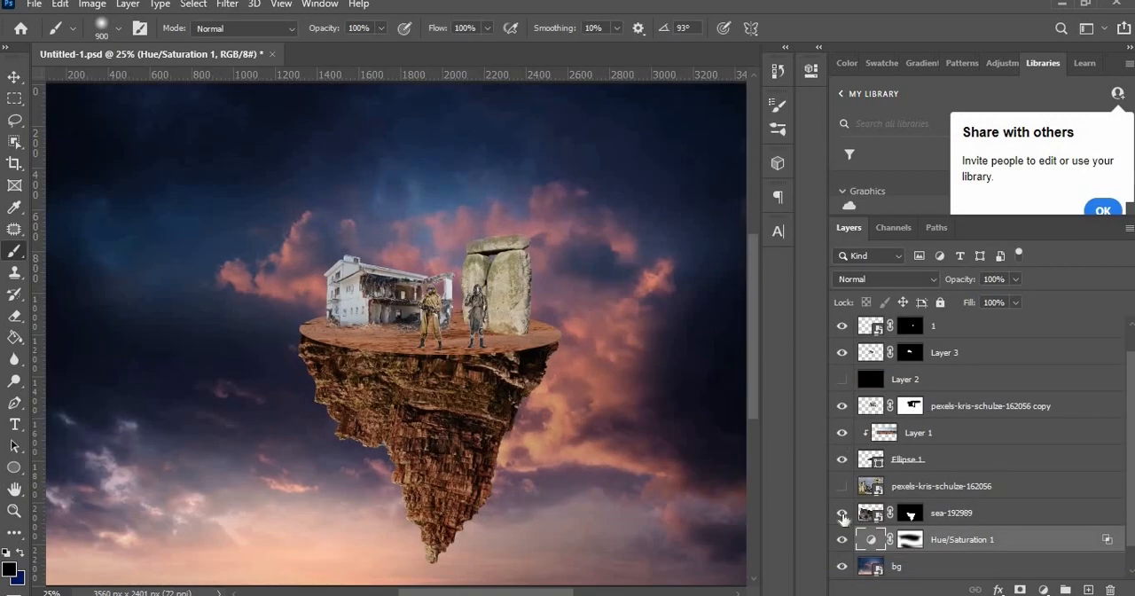
# Step: Delete the hidden pexels-kris-schulze-162056 layer and rename the sea-192989 layer as rock
pyautogui.click(961, 486)
pyautogui.press('Delete')
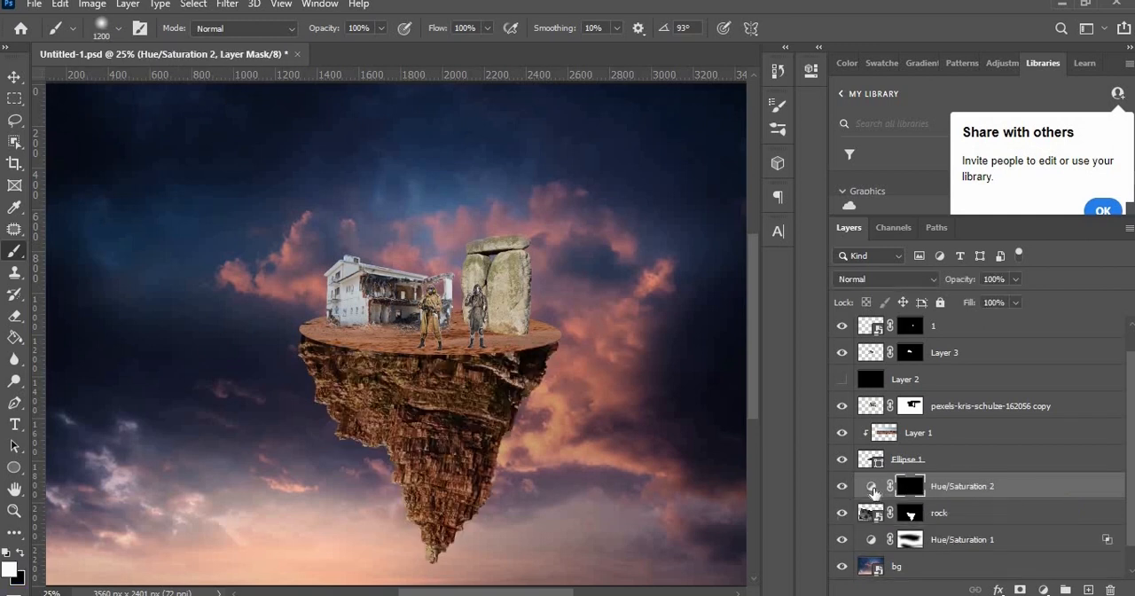
pyautogui.doubleClick(885, 486)
# Step: Paint white on the mask of the clipped Hue/Saturation 2 layer to darken the upper part of the rock
pyautogui.click(903, 492)
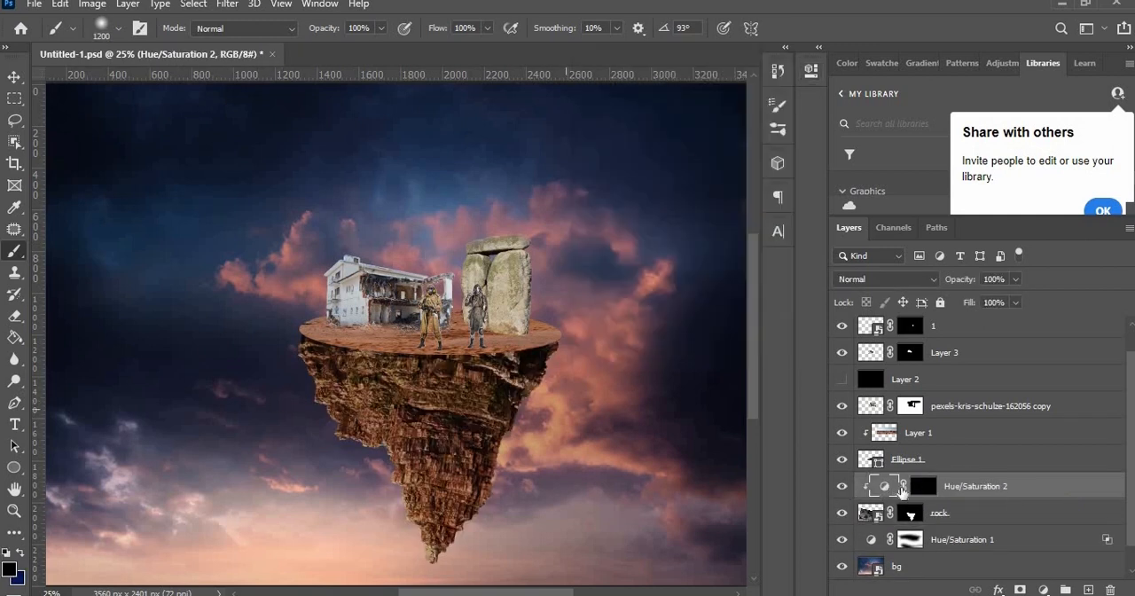
pyautogui.click(923, 486)
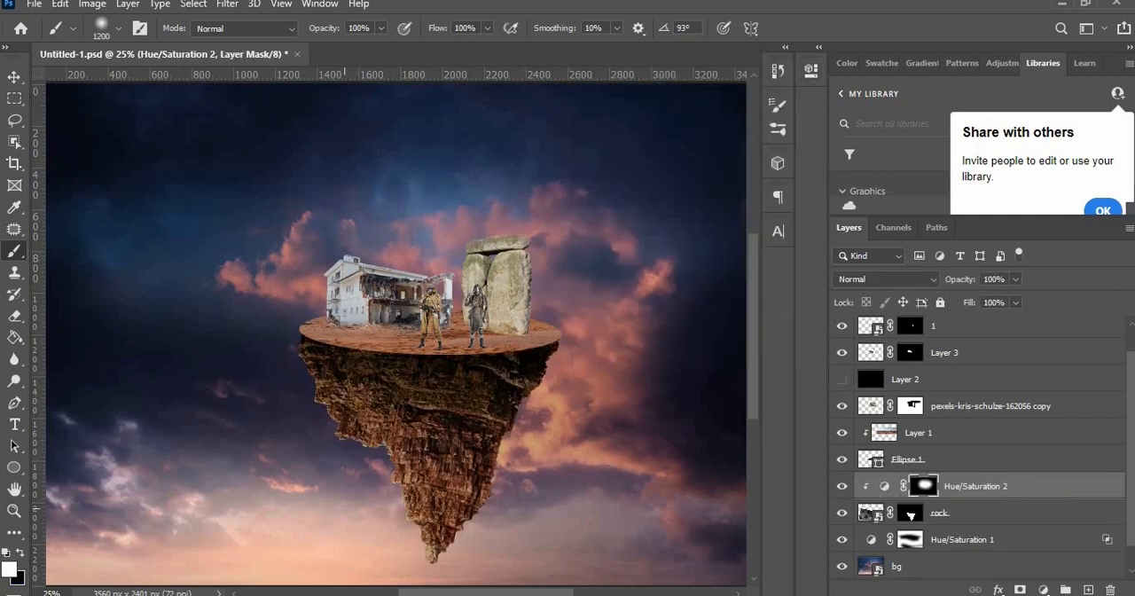
pyautogui.scroll(2, 489, 449)
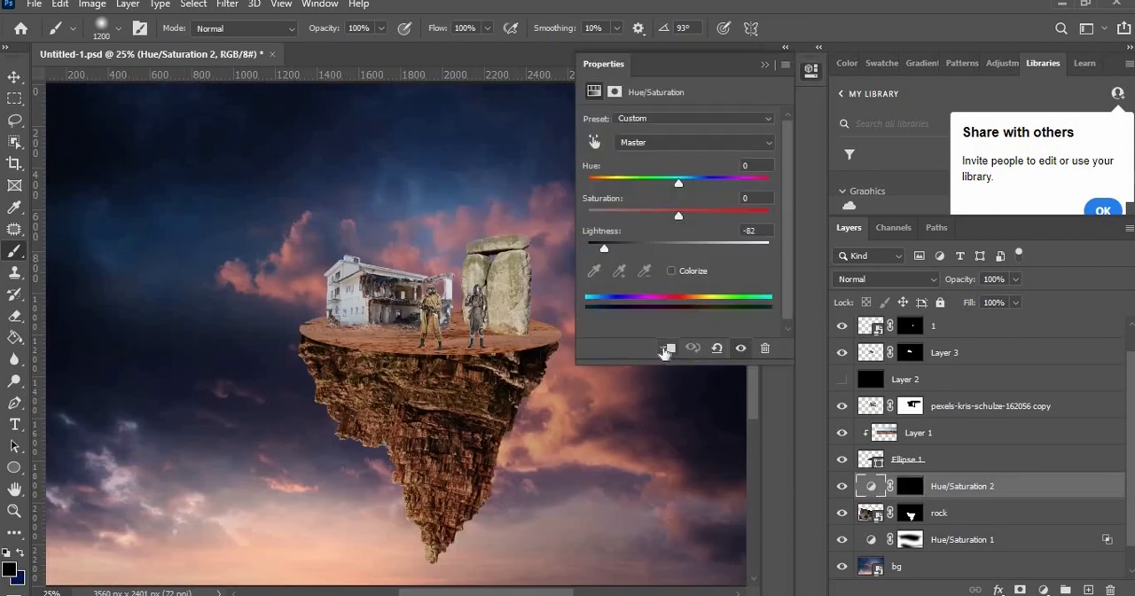
pyautogui.click(666, 351)
pyautogui.click(765, 64)
pyautogui.click(927, 488)
pyautogui.moveTo(516, 306); pyautogui.dragTo(379, 325)
pyautogui.scroll(2, 347, 511)
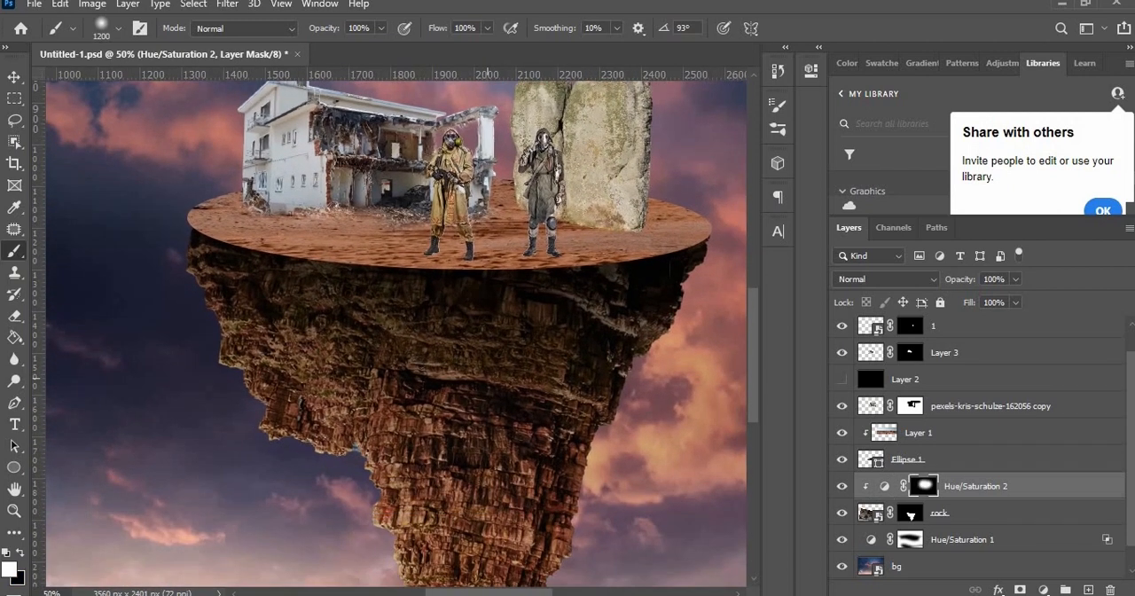
# Step: Refine the shadow below the platform's right side by alternating white and black strokes on the Hue/Saturation 2 mask
pyautogui.moveTo(575, 336)
pyautogui.mouseDown()
pyautogui.moveTo(603, 340)
pyautogui.moveTo(614, 406)
pyautogui.moveTo(664, 285)
pyautogui.mouseUp()
pyautogui.press('[')
pyautogui.press('x')
pyautogui.moveTo(643, 322)
pyautogui.mouseDown()
pyautogui.moveTo(596, 280)
pyautogui.moveTo(577, 284)
pyautogui.mouseUp()
pyautogui.press('x')
pyautogui.moveTo(571, 284)
pyautogui.mouseDown()
pyautogui.moveTo(566, 233)
pyautogui.moveTo(607, 239)
pyautogui.mouseUp()
pyautogui.press('x')
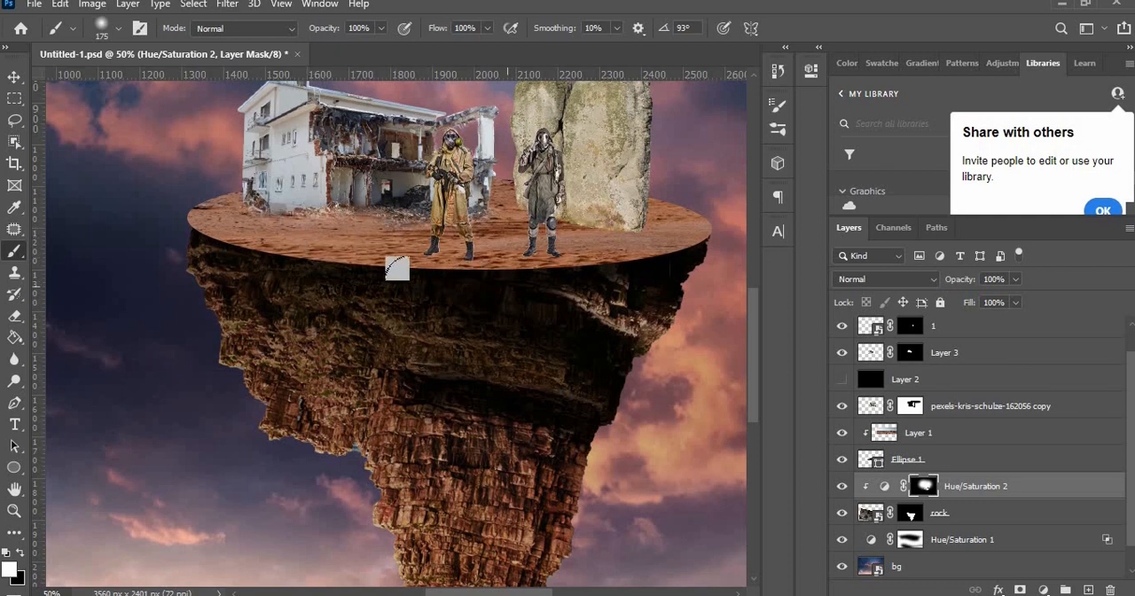
# Step: Shade the middle and lower parts of the rock with white and black strokes on the Hue/Saturation 2 mask
pyautogui.moveTo(398, 518); pyautogui.dragTo(387, 410)
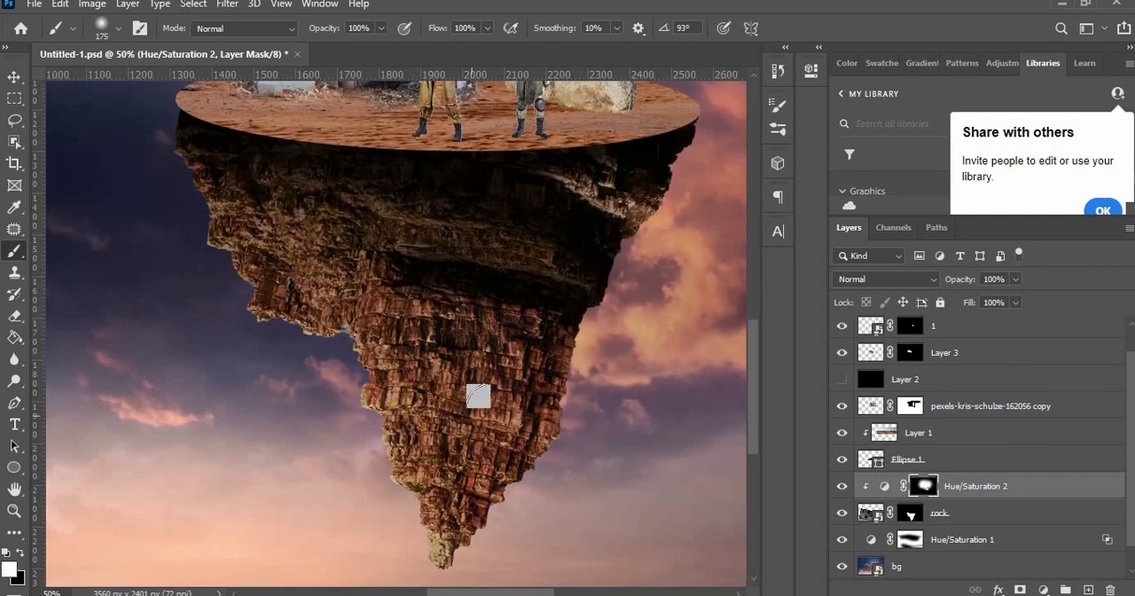
pyautogui.moveTo(417, 471); pyautogui.dragTo(454, 501)
pyautogui.moveTo(455, 354); pyautogui.dragTo(383, 394)
pyautogui.press('x')
pyautogui.moveTo(383, 373)
pyautogui.mouseDown()
pyautogui.moveTo(487, 385)
pyautogui.moveTo(398, 356)
pyautogui.moveTo(498, 404)
pyautogui.moveTo(492, 331)
pyautogui.moveTo(481, 404)
pyautogui.moveTo(530, 392)
pyautogui.mouseUp()
pyautogui.press('x')
pyautogui.press('x')
pyautogui.moveTo(528, 233); pyautogui.dragTo(342, 278)
# Step: Warp Ellipse 1 at its side and front edges so the platform rim fits the rock, and apply the warp
pyautogui.click(916, 440)
pyautogui.click(945, 456)
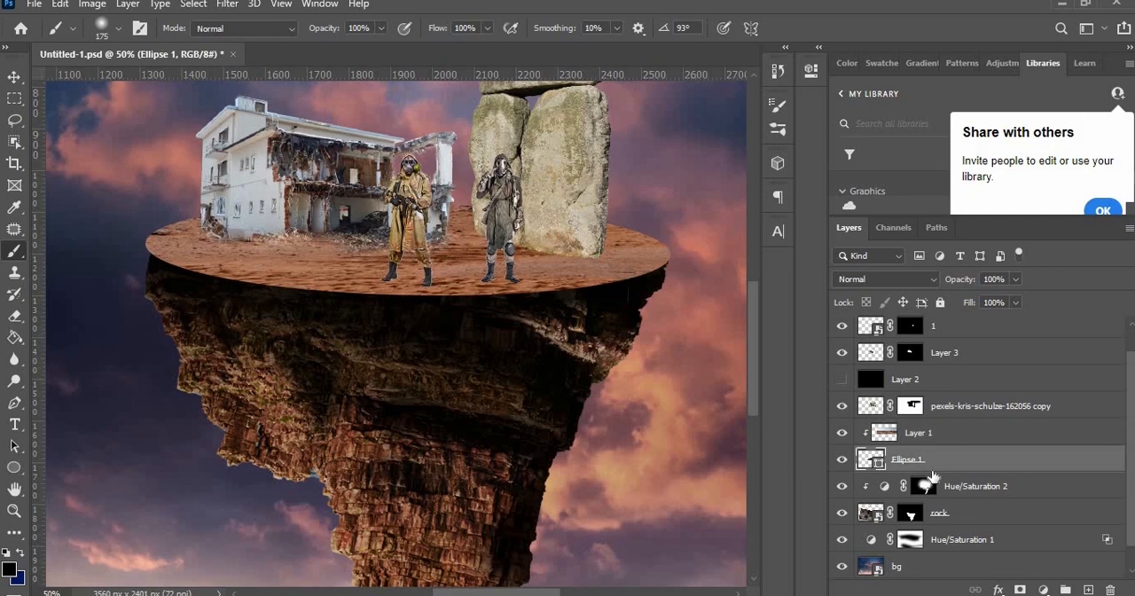
pyautogui.hotkey('ctrl', 't')
pyautogui.click(746, 28)
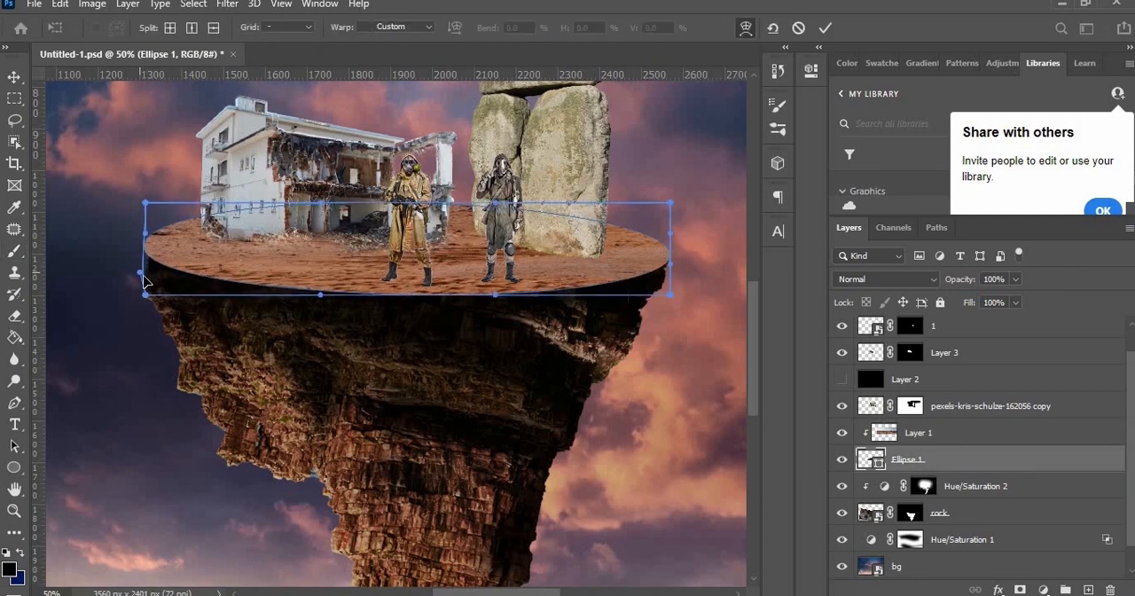
pyautogui.moveTo(153, 264); pyautogui.dragTo(156, 260)
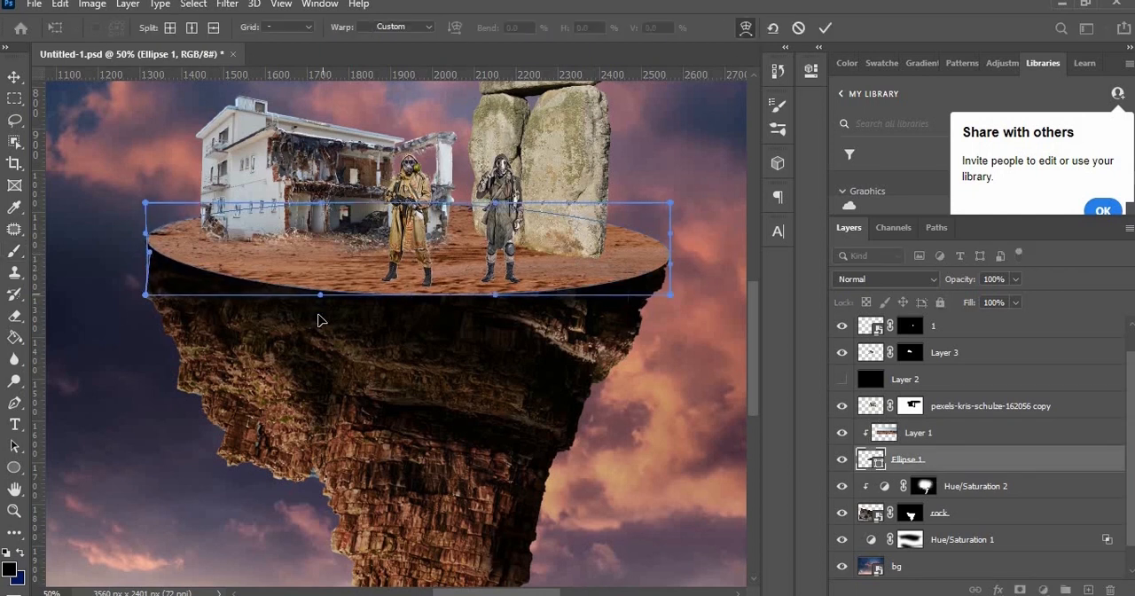
pyautogui.moveTo(321, 304); pyautogui.dragTo(321, 297)
pyautogui.moveTo(673, 241); pyautogui.dragTo(663, 254)
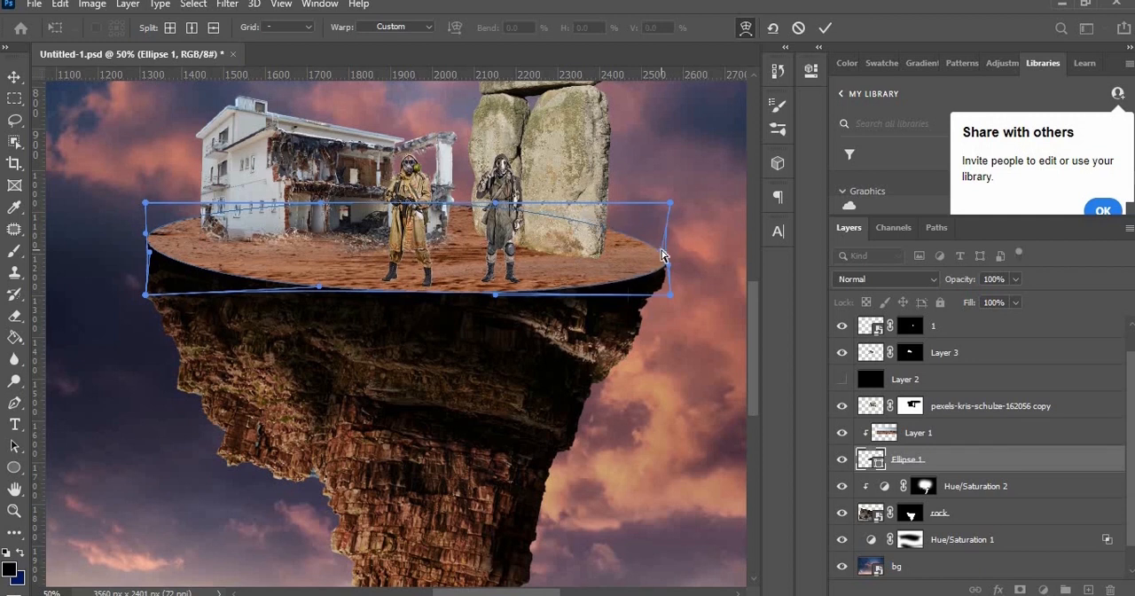
pyautogui.moveTo(153, 258); pyautogui.dragTo(150, 249)
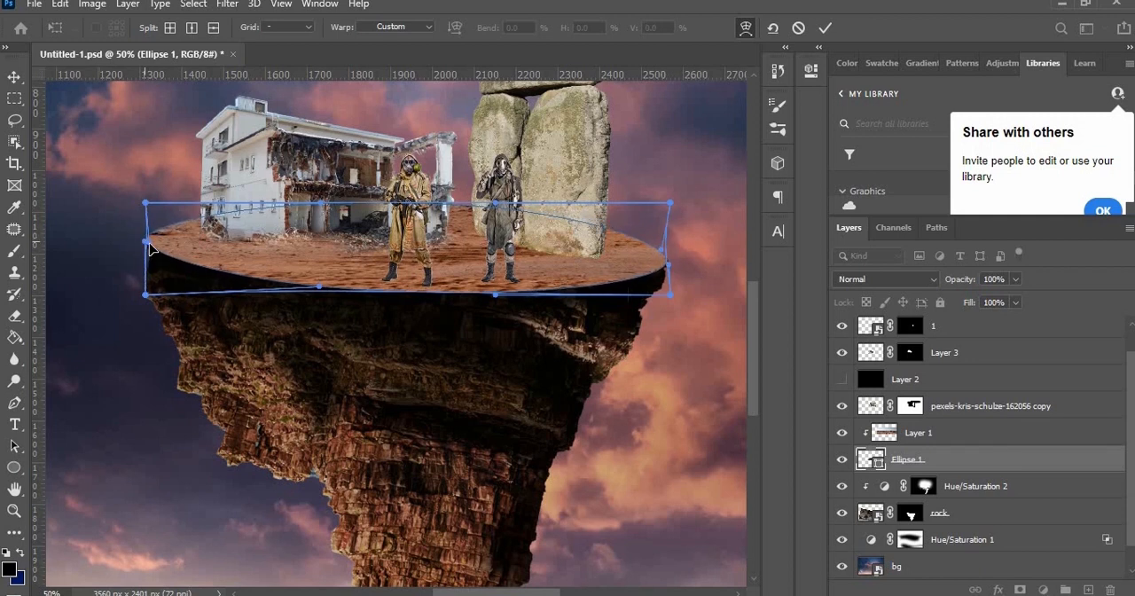
pyautogui.moveTo(318, 286)
pyautogui.mouseDown()
pyautogui.moveTo(321, 257)
pyautogui.moveTo(318, 278)
pyautogui.mouseUp()
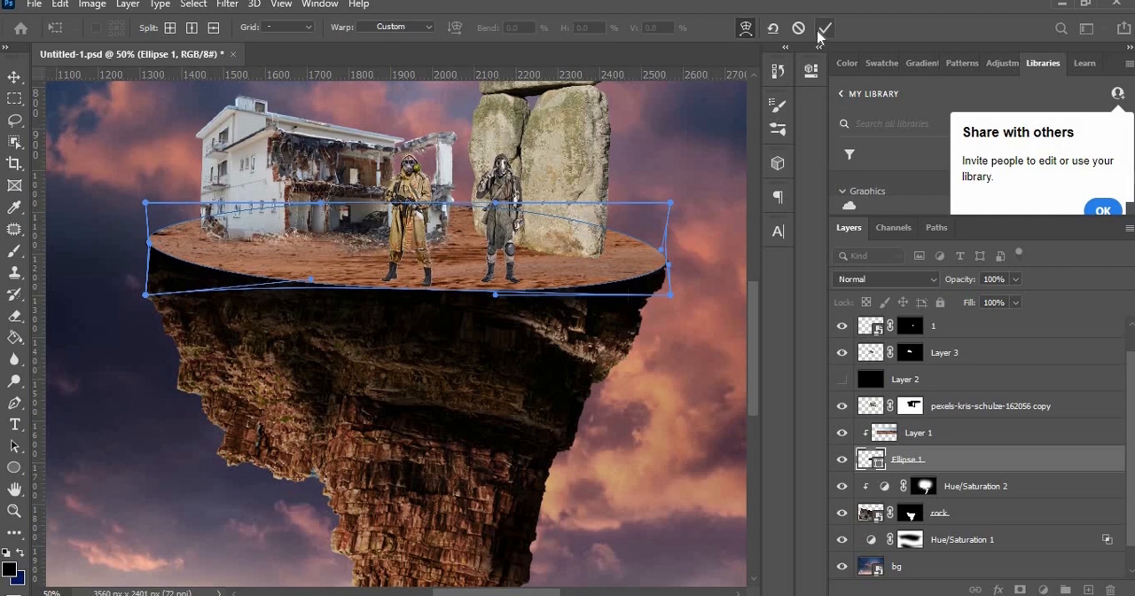
pyautogui.click(824, 30)
# Step: Add a Hue/Saturation adjustment layer above the ground texture in Layer 1 and enable Colorize
pyautogui.scroll(-3, 467, 497)
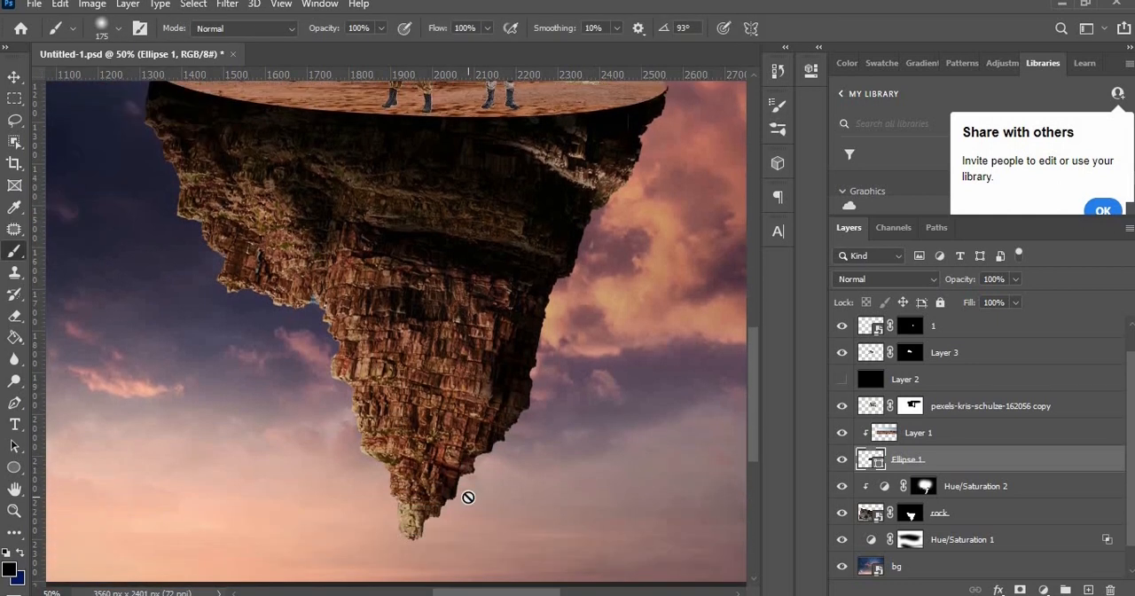
pyautogui.hotkey('ctrl', '-')
pyautogui.hotkey('ctrl', '-')
pyautogui.hotkey('ctrl', '+')
pyautogui.hotkey('ctrl', '+')
pyautogui.moveTo(574, 315); pyautogui.dragTo(572, 502)
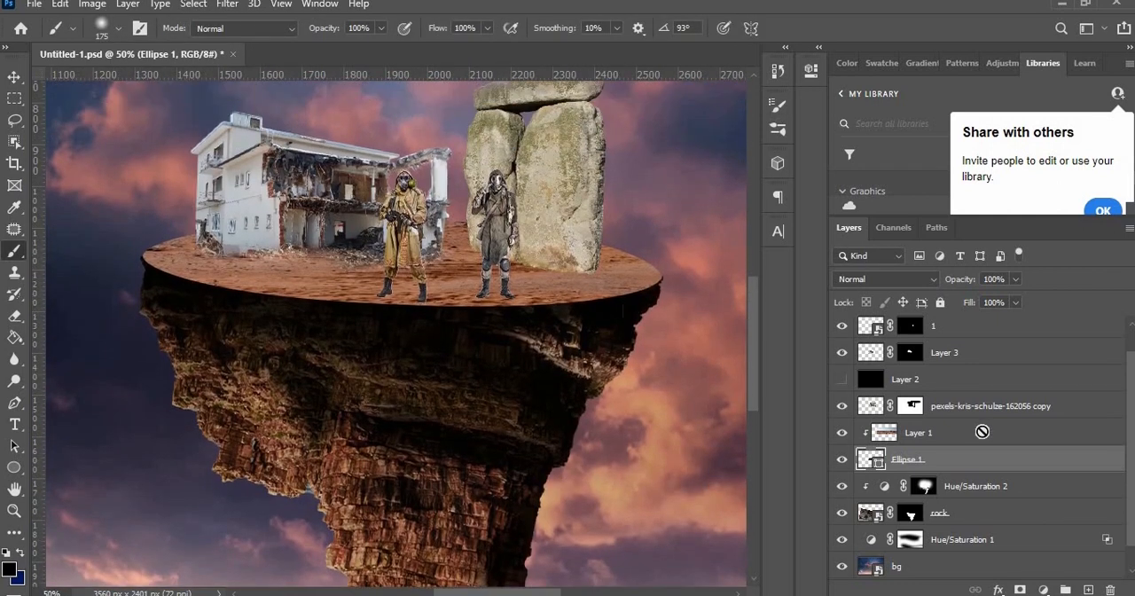
pyautogui.click(983, 432)
pyautogui.click(1017, 590)
pyautogui.click(1020, 429)
pyautogui.click(671, 270)
# Step: Set the new adjustment to Hue 28, Saturation 43 and Lightness -68, and clip it to the ground texture
pyautogui.moveTo(634, 215); pyautogui.dragTo(606, 217)
pyautogui.moveTo(678, 248); pyautogui.dragTo(617, 249)
pyautogui.moveTo(605, 216); pyautogui.dragTo(669, 228)
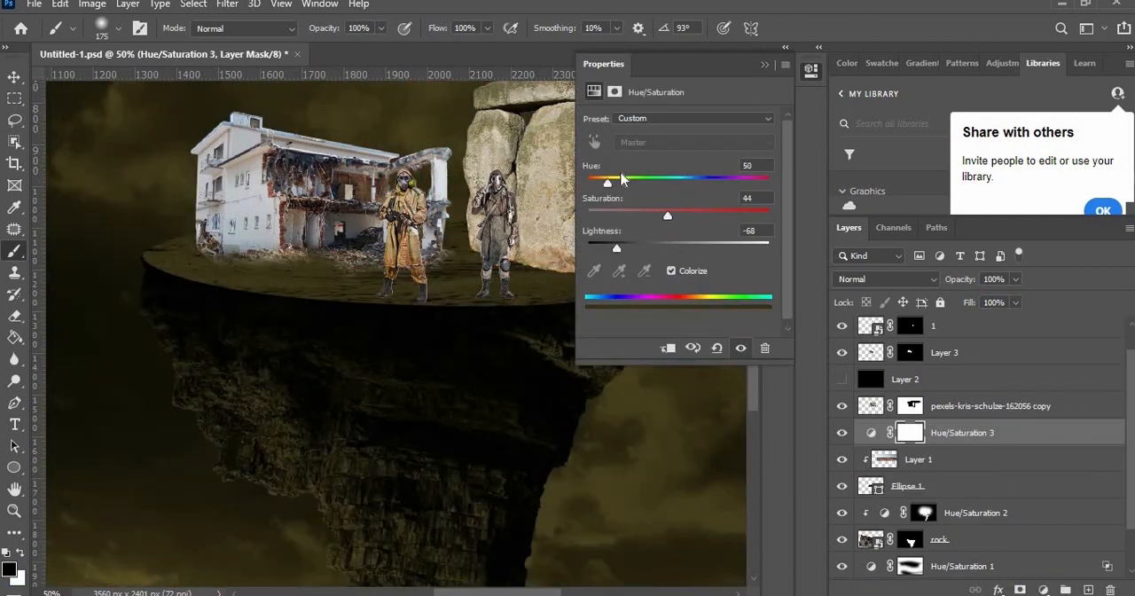
pyautogui.moveTo(681, 181); pyautogui.dragTo(603, 219)
pyautogui.click(668, 347)
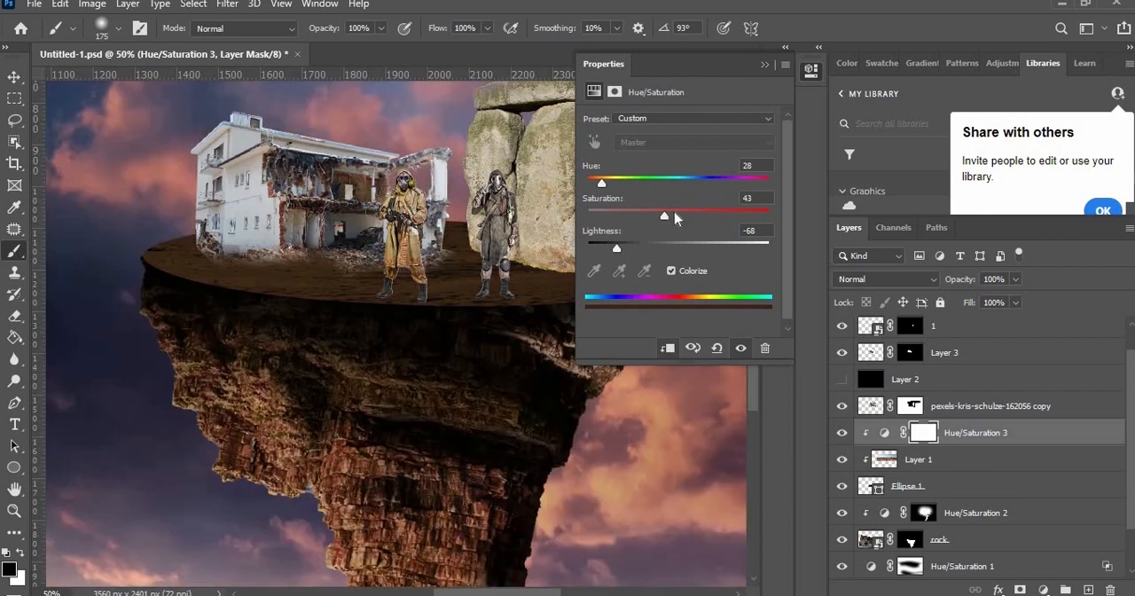
# Step: Set the ground texture's Hue/Saturation 3 adjustment to Saturation 41 and Lightness -56
pyautogui.moveTo(630, 252)
pyautogui.mouseDown()
pyautogui.moveTo(646, 247)
pyautogui.moveTo(626, 250)
pyautogui.mouseUp()
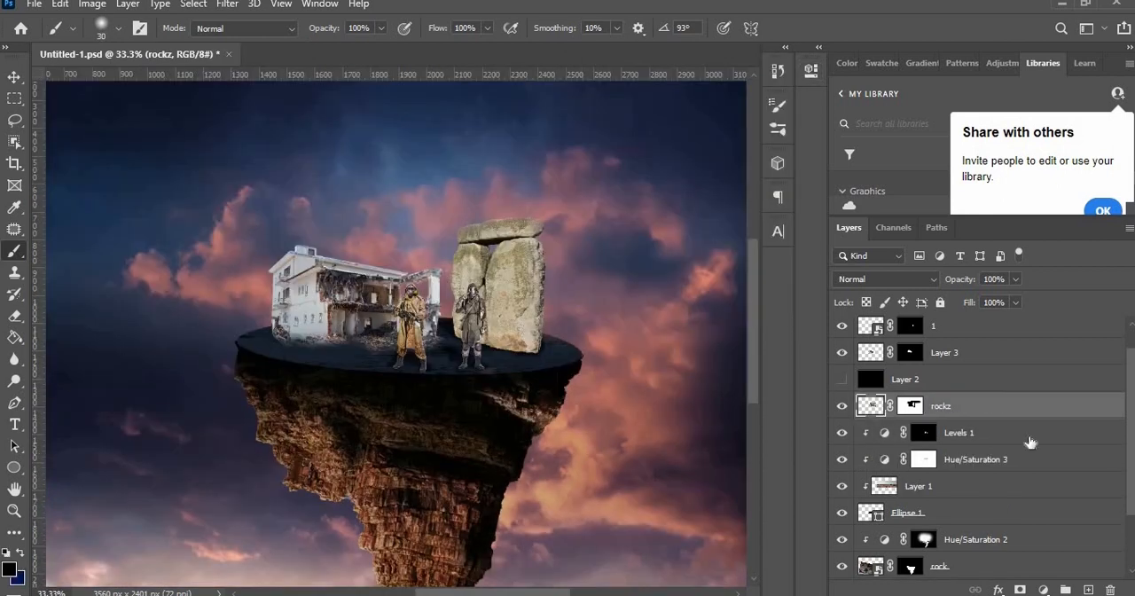
# Step: Add a Hue/Saturation adjustment above the rockz stones layer with Colorize on, shift it to a darker blue, and clip it to the stones
pyautogui.click(1043, 590)
pyautogui.click(1033, 440)
pyautogui.click(671, 270)
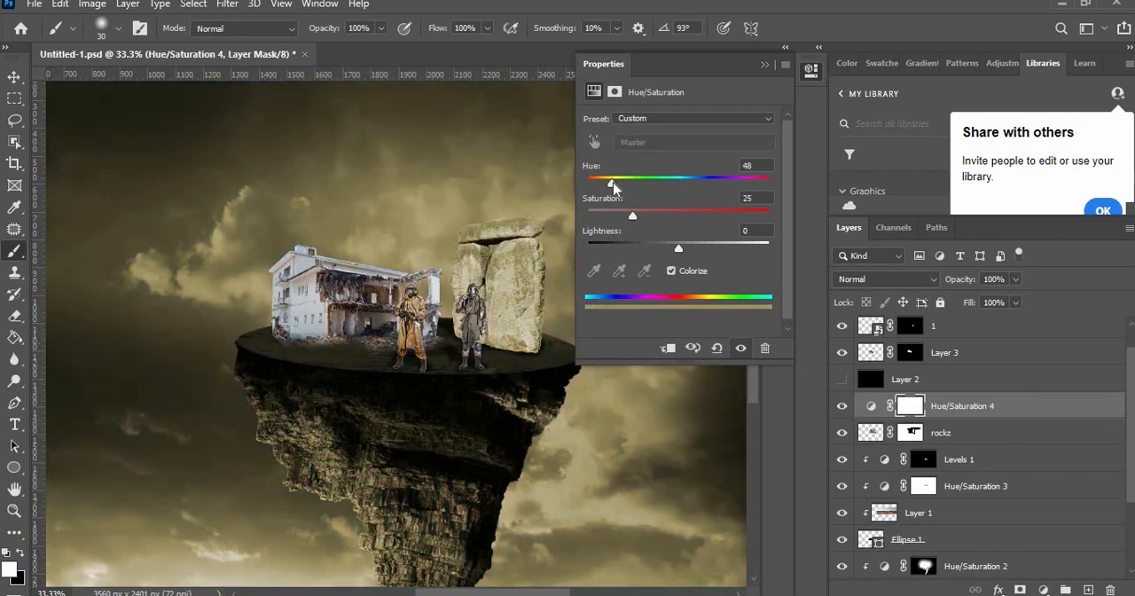
pyautogui.moveTo(612, 183); pyautogui.dragTo(703, 184)
pyautogui.click(667, 348)
pyautogui.moveTo(678, 248)
pyautogui.mouseDown()
pyautogui.moveTo(644, 249)
pyautogui.moveTo(596, 302)
pyautogui.moveTo(579, 239)
pyautogui.moveTo(523, 182)
pyautogui.moveTo(576, 356)
pyautogui.mouseUp()
pyautogui.click(764, 65)
# Step: Invert the Hue/Saturation 4 mask and paint the blue shading onto the stones in white with a size 500 brush
pyautogui.hotkey('ctrl', 'i')
pyautogui.press(']')
pyautogui.press(']')
pyautogui.press(']')
pyautogui.press(']')
pyautogui.press(']')
pyautogui.press(']')
pyautogui.press(']')
pyautogui.press(']')
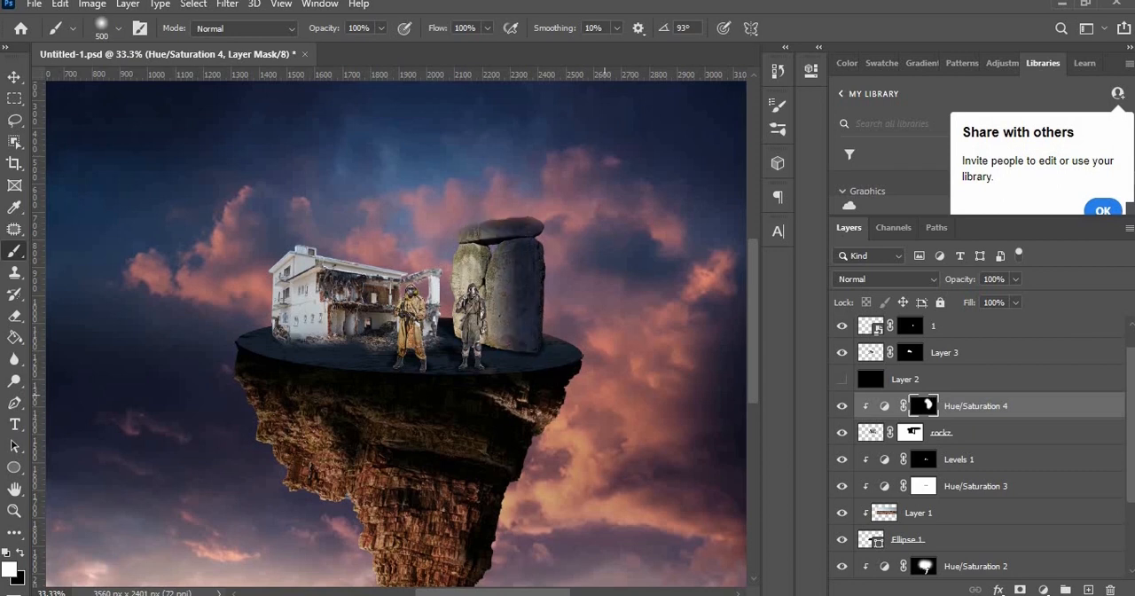
pyautogui.click(1043, 590)
pyautogui.click(1055, 347)
pyautogui.moveTo(679, 167); pyautogui.dragTo(621, 166)
pyautogui.click(667, 348)
pyautogui.moveTo(678, 198); pyautogui.dragTo(666, 198)
pyautogui.click(764, 64)
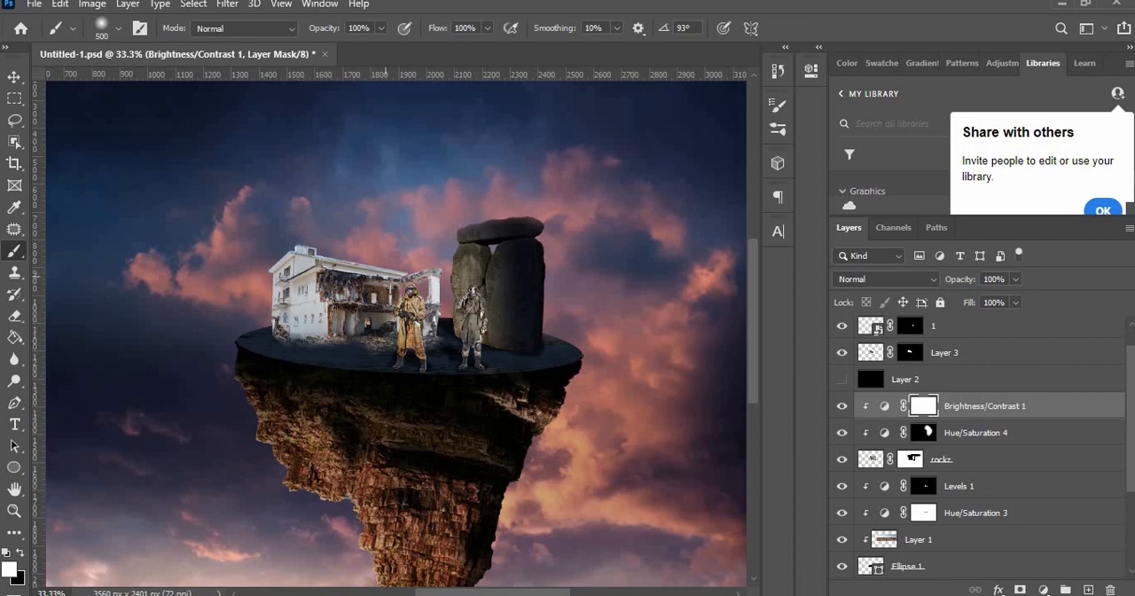
pyautogui.press('Delete')
# Step: Duplicate the rockz layer and apply Match Color to the copy, using another layer of the document as the colour source
pyautogui.click(1086, 408)
pyautogui.hotkey('ctrl', 'j')
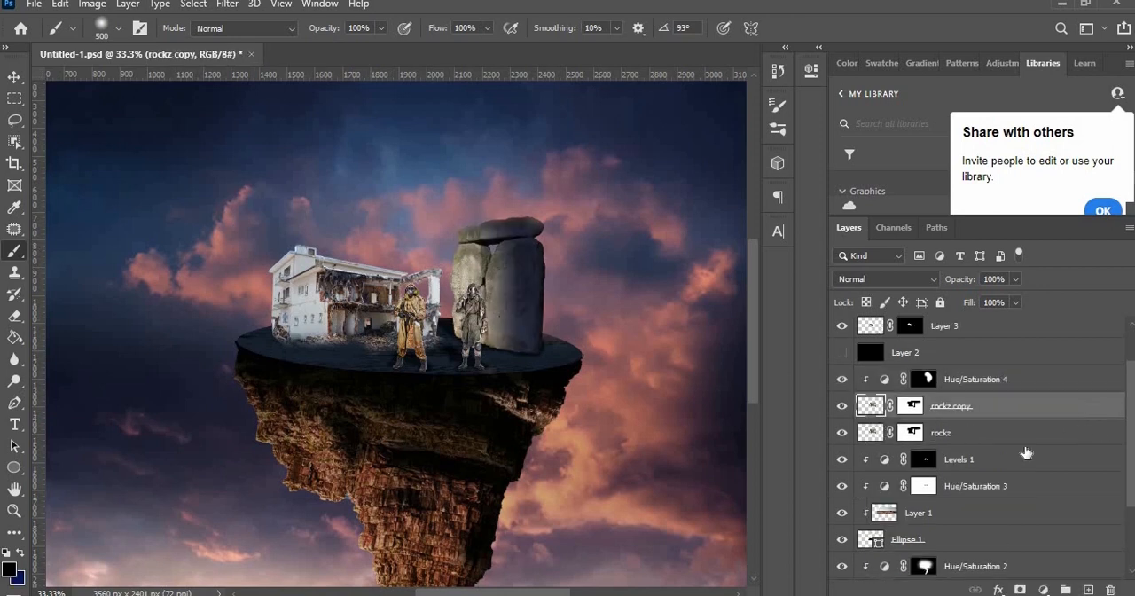
pyautogui.click(59, 4)
pyautogui.moveTo(93, 3)
pyautogui.moveTo(101, 43)
pyautogui.click(316, 456)
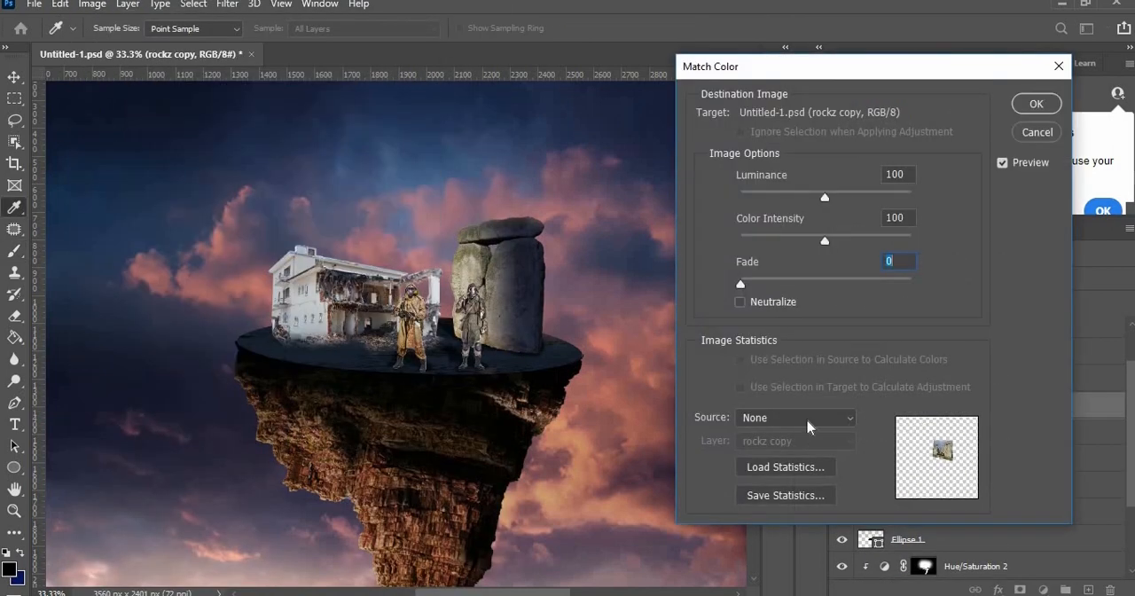
pyautogui.click(795, 441)
pyautogui.click(769, 572)
pyautogui.click(1036, 106)
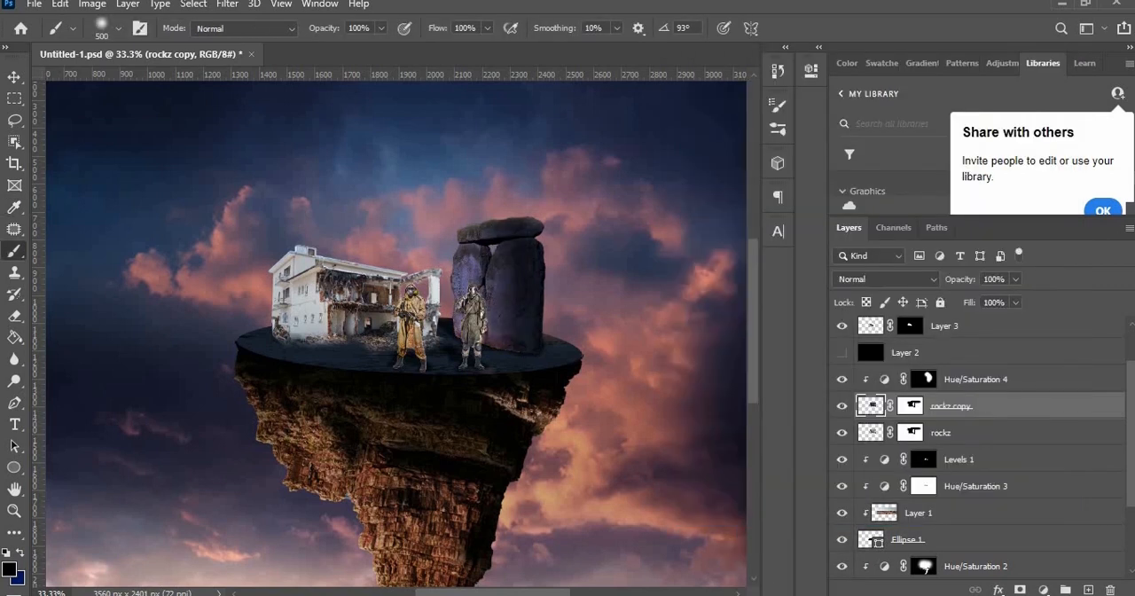
# Step: Select the Levels 1 adjustment layer and open its opacity for editing
pyautogui.click(957, 382)
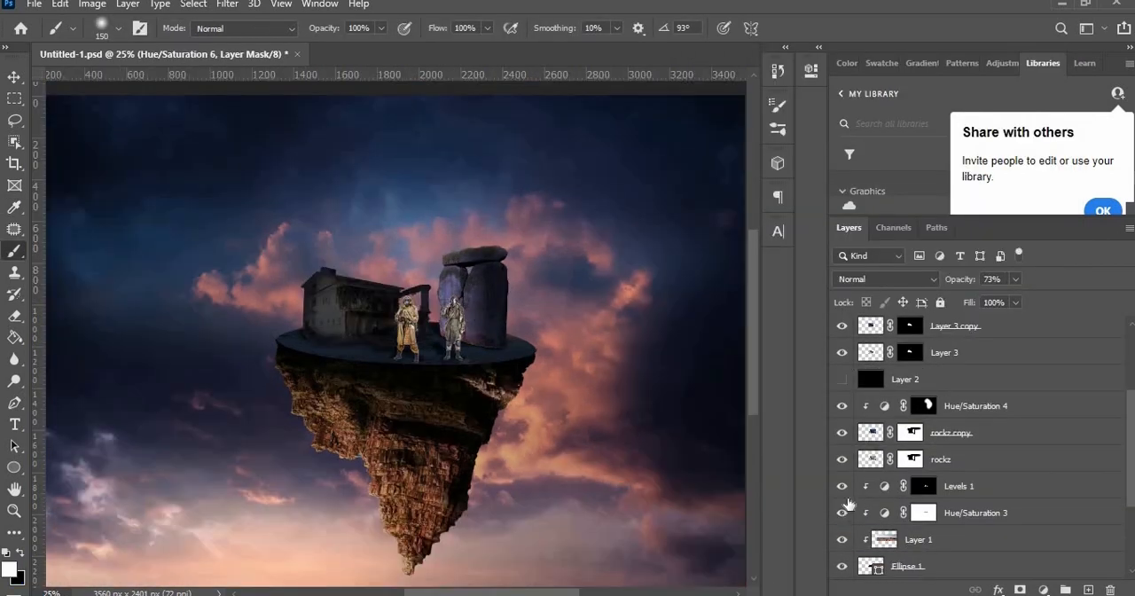
pyautogui.click(986, 487)
pyautogui.click(1016, 280)
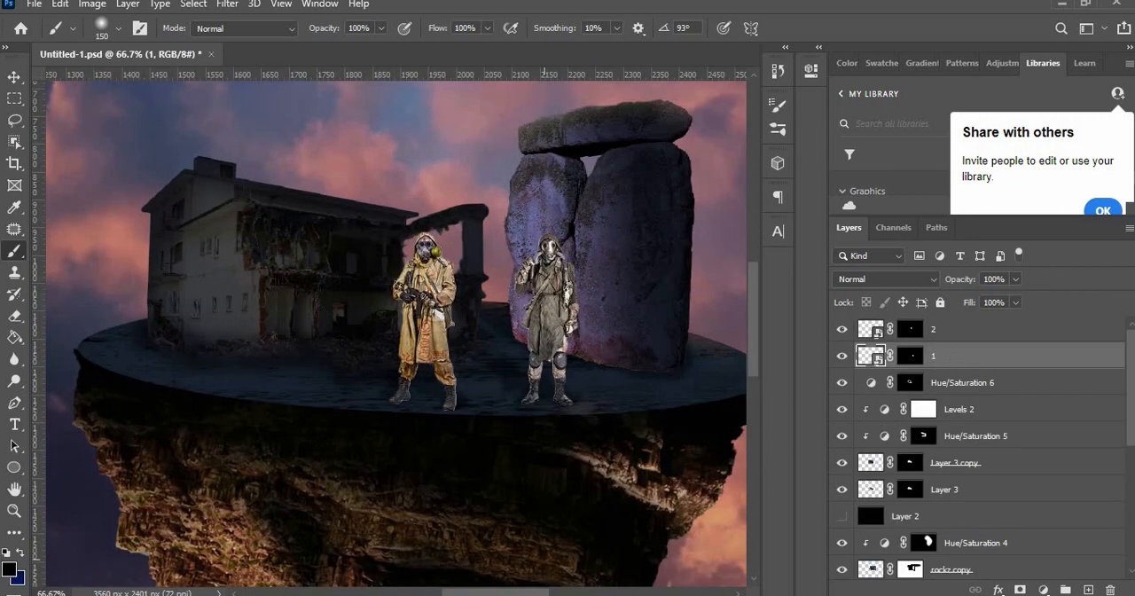
pyautogui.click(92, 6)
pyautogui.click(866, 362)
pyautogui.click(91, 6)
pyautogui.moveTo(118, 46)
pyautogui.click(838, 367)
# Step: Add a Hue/Saturation adjustment clipped to figure layer 1 with Colorize on, Hue 231, Saturation 22 and Lightness -27
pyautogui.click(1044, 590)
pyautogui.click(1035, 431)
pyautogui.click(672, 271)
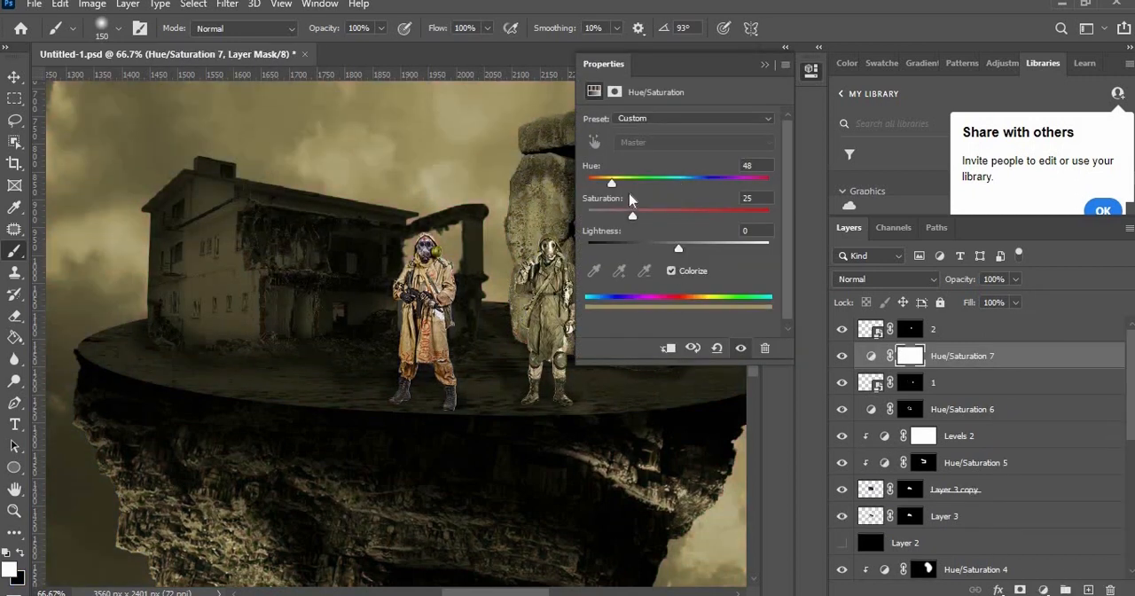
pyautogui.click(704, 183)
pyautogui.click(669, 348)
pyautogui.moveTo(679, 251); pyautogui.dragTo(654, 251)
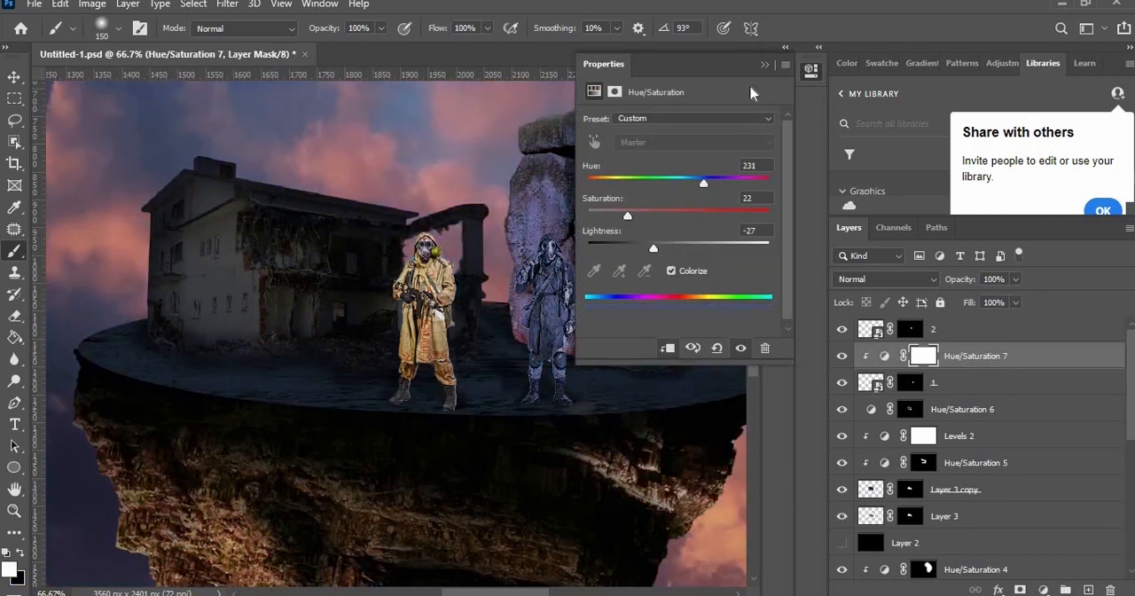
# Step: Invert the Hue/Saturation 7 mask and paint the blue shading in white onto the figure beside the stones
pyautogui.click(764, 65)
pyautogui.hotkey('ctrl', 'i')
pyautogui.moveTo(583, 231)
pyautogui.mouseDown()
pyautogui.moveTo(548, 195)
pyautogui.moveTo(468, 239)
pyautogui.mouseUp()
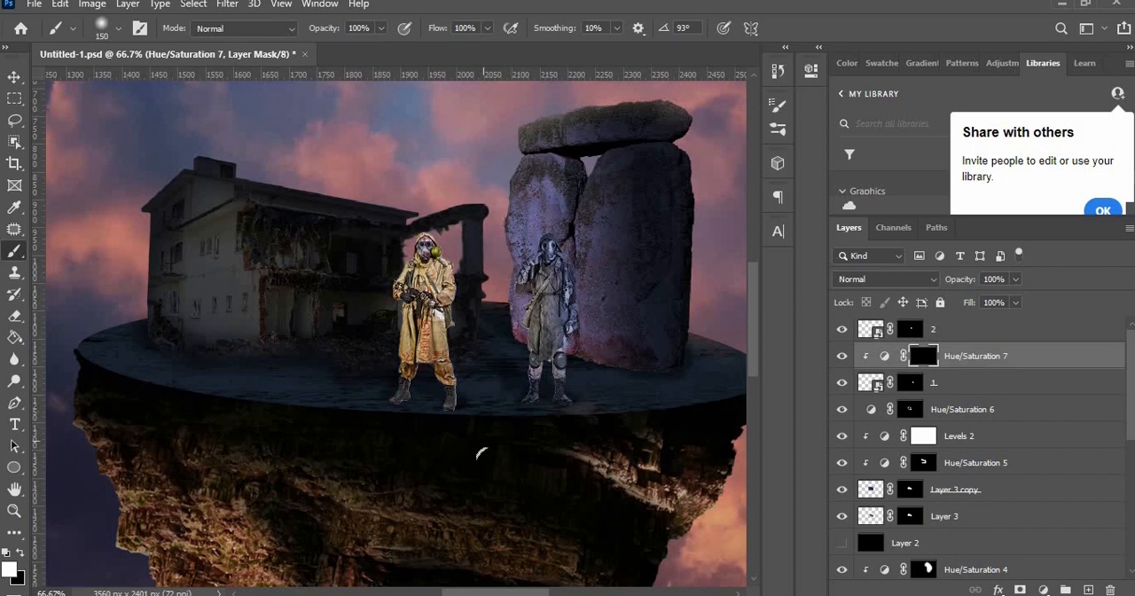
# Step: Add a Color Balance adjustment clipped to figure layer 1 with midtones at Cyan-Red +13, Magenta-Green -4 and Yellow-Blue +43
pyautogui.click(975, 382)
pyautogui.click(1044, 590)
pyautogui.click(1036, 449)
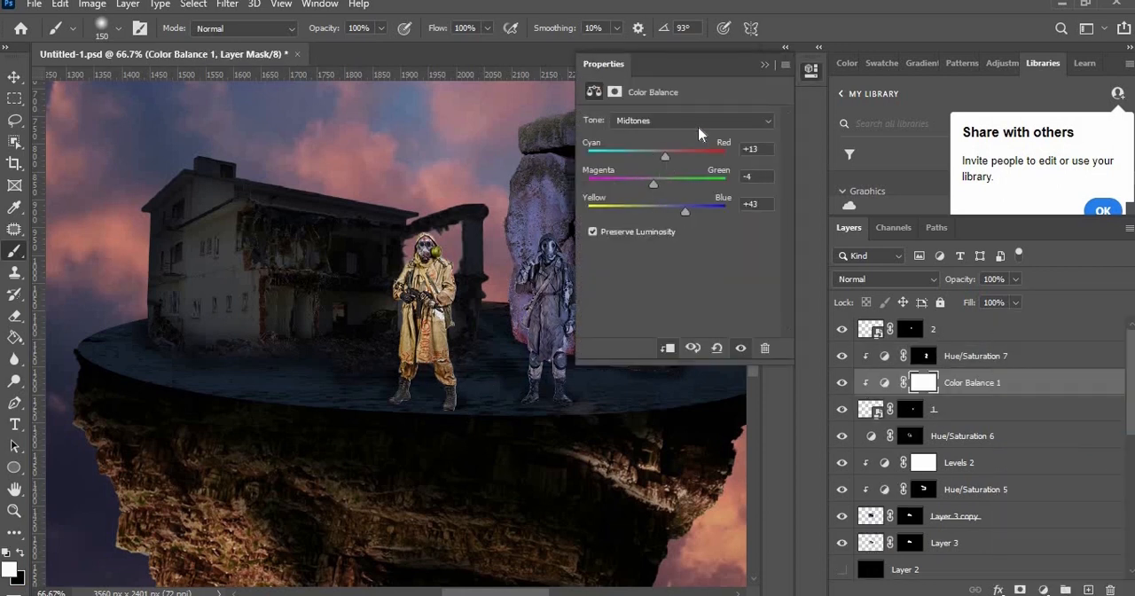
pyautogui.click(765, 64)
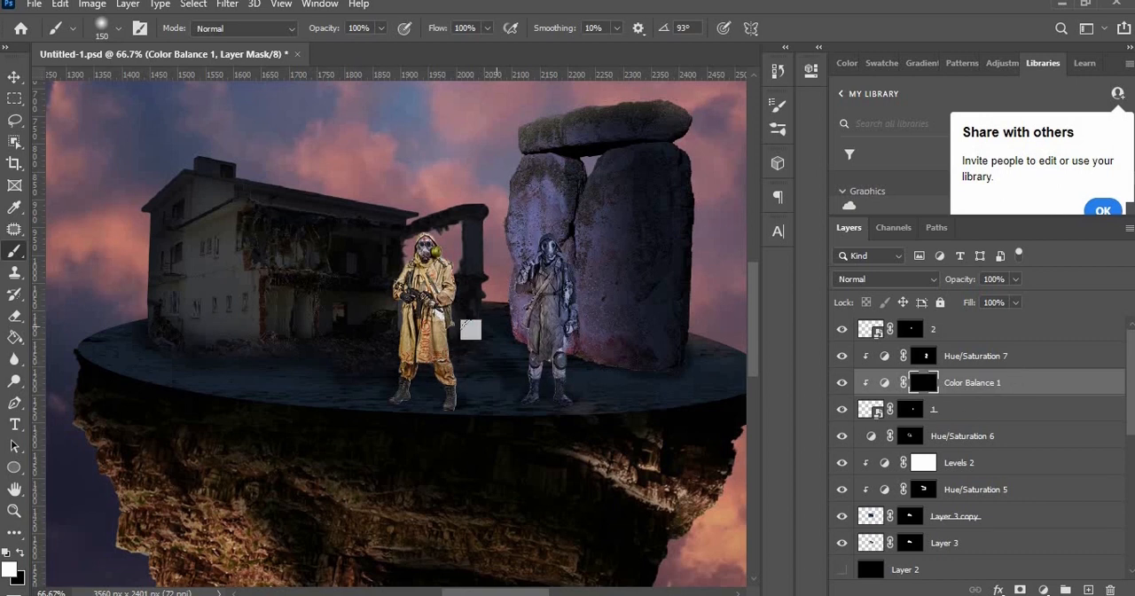
# Step: Add a Hue/Saturation adjustment clipped to figure layer 2, enable Colorize, and shift it to a darker, more saturated blue
pyautogui.click(970, 335)
pyautogui.click(1043, 589)
pyautogui.click(1035, 432)
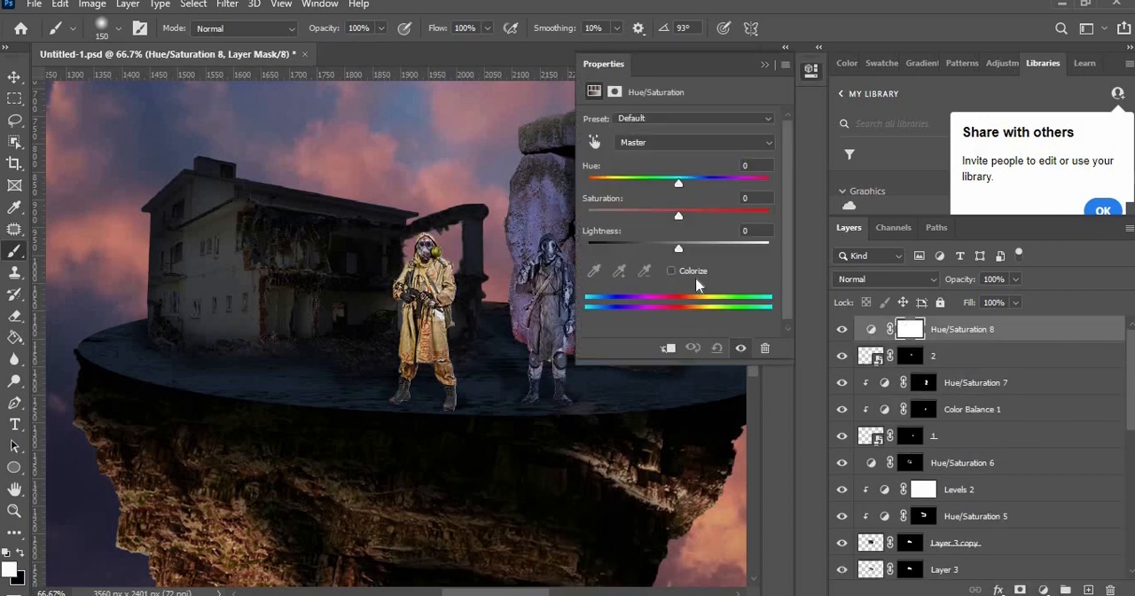
pyautogui.click(671, 271)
pyautogui.moveTo(612, 184); pyautogui.dragTo(706, 184)
pyautogui.click(667, 348)
pyautogui.moveTo(679, 249); pyautogui.dragTo(655, 251)
pyautogui.moveTo(632, 217); pyautogui.dragTo(645, 220)
pyautogui.click(768, 65)
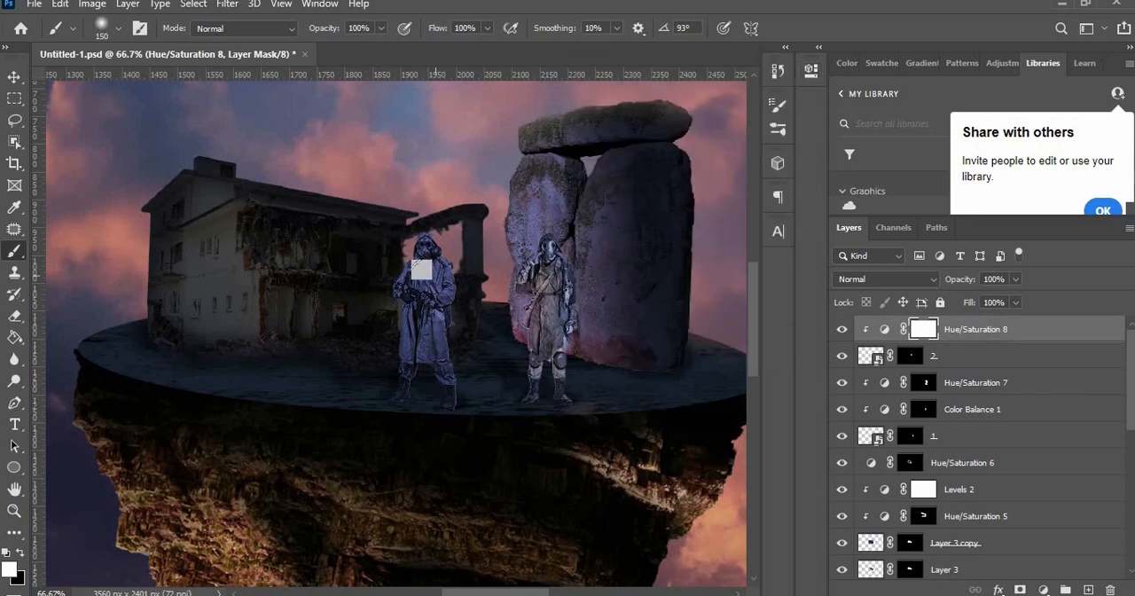
# Step: Invert the Hue/Saturation 8 mask and paint the blue shading in white down the figure in front of the ruined building
pyautogui.hotkey('ctrl', 'i')
pyautogui.moveTo(442, 235)
pyautogui.mouseDown()
pyautogui.moveTo(418, 429)
pyautogui.moveTo(398, 406)
pyautogui.mouseUp()
# Step: Add a Color Balance adjustment above Hue/Saturation 8, clipped to figure layer 2, and adjust its midtone sliders to tint the figure
pyautogui.click(1043, 590)
pyautogui.click(1048, 440)
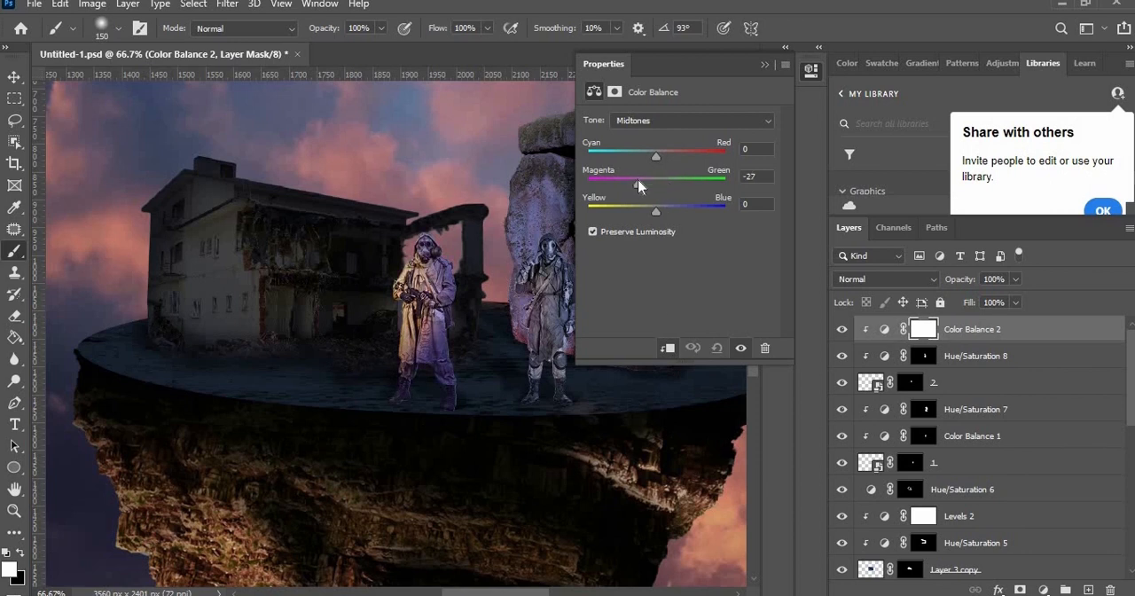
pyautogui.moveTo(636, 161); pyautogui.dragTo(653, 159)
pyautogui.moveTo(656, 211); pyautogui.dragTo(709, 153)
pyautogui.click(761, 66)
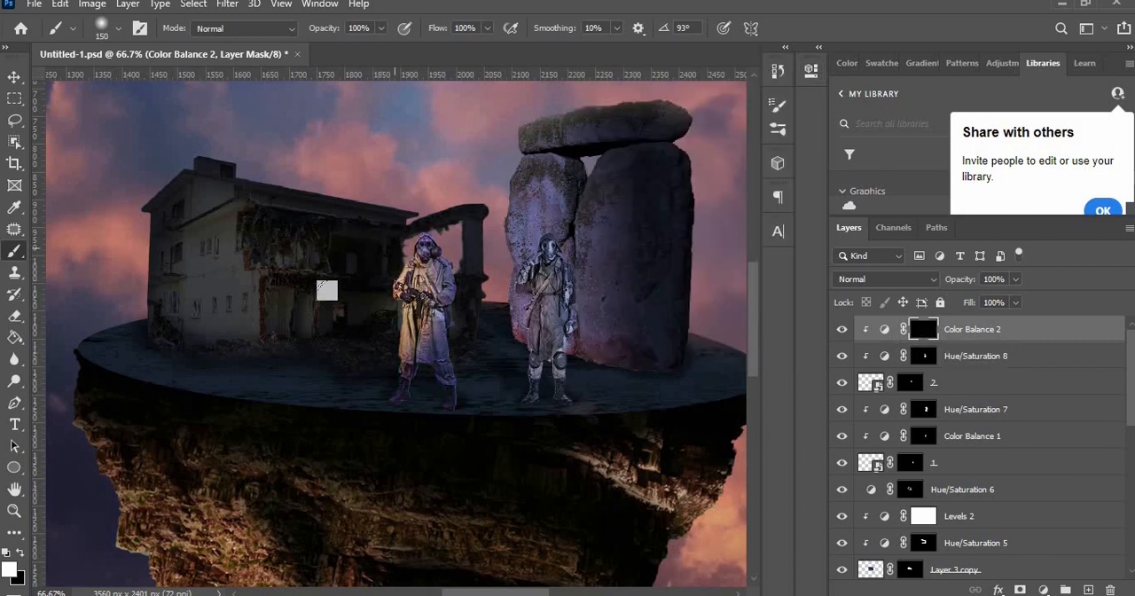
# Step: Add a Color Balance adjustment clipped to the rockz copy layer and raise its midtone Cyan-Red value to +43
pyautogui.scroll(-10, 843, 453)
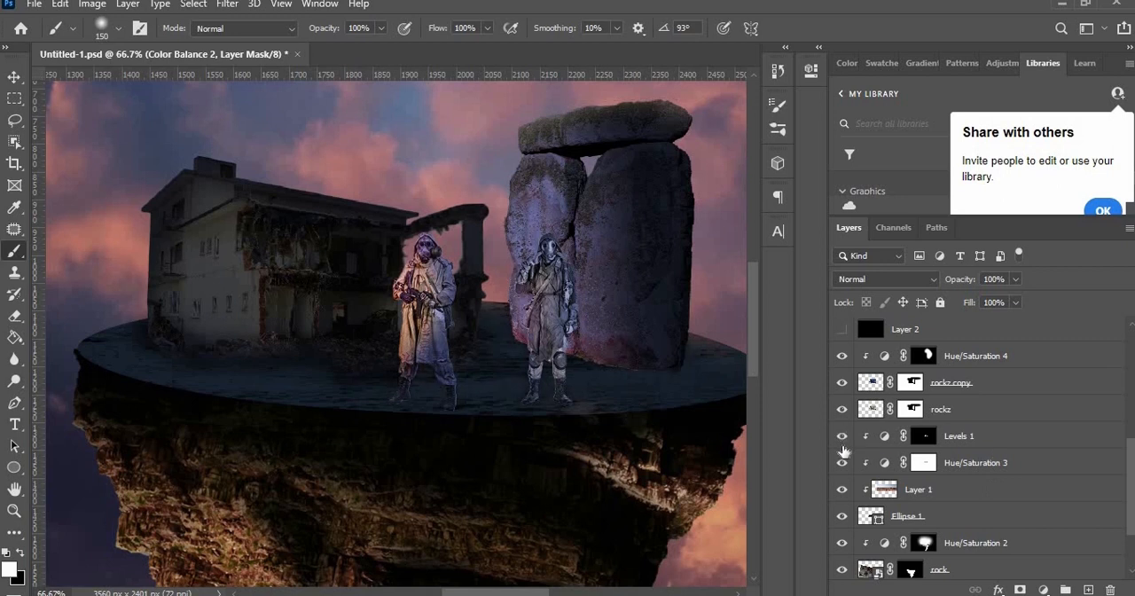
pyautogui.scroll(3, 841, 451)
pyautogui.click(844, 462)
pyautogui.click(1043, 589)
pyautogui.click(958, 466)
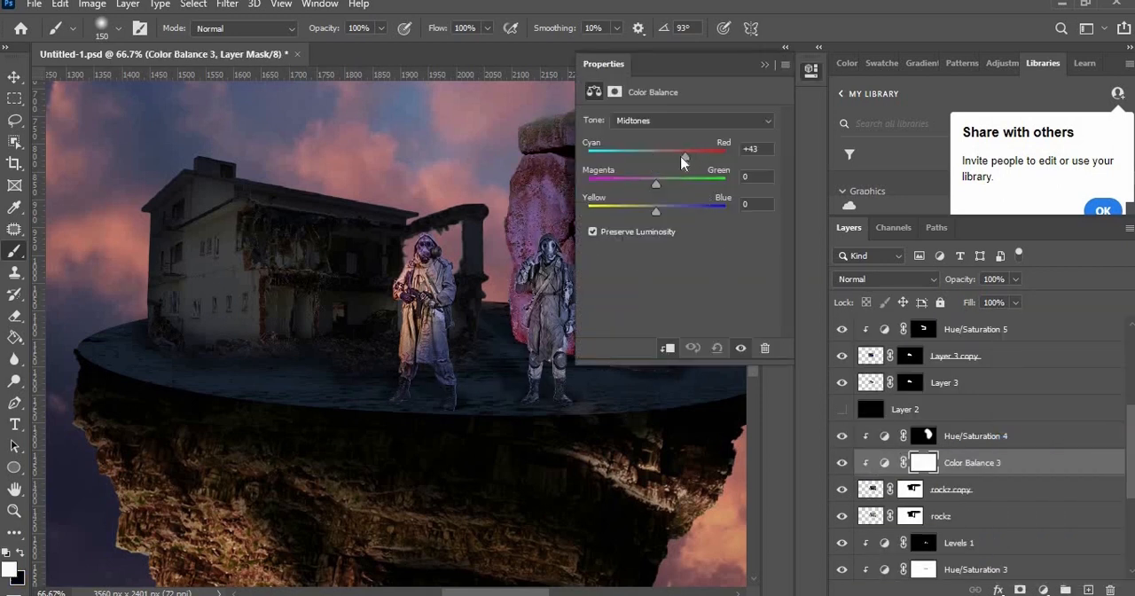
pyautogui.click(764, 65)
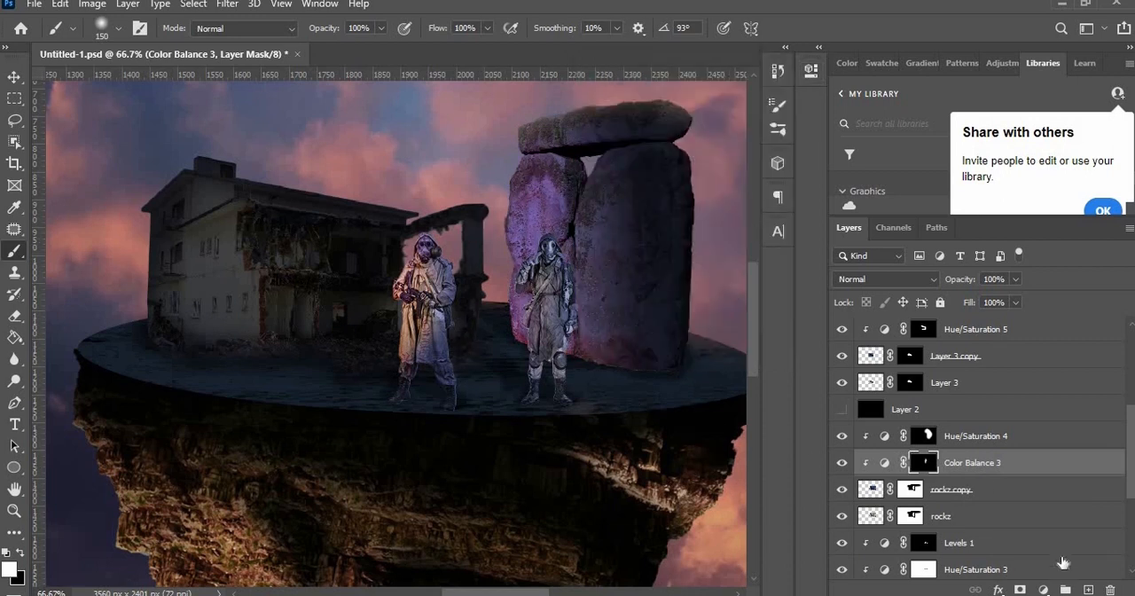
# Step: Add a Levels adjustment above Color Balance 3 and darken the stones with it
pyautogui.click(1043, 589)
pyautogui.click(1031, 355)
pyautogui.moveTo(691, 237); pyautogui.dragTo(722, 237)
pyautogui.click(764, 64)
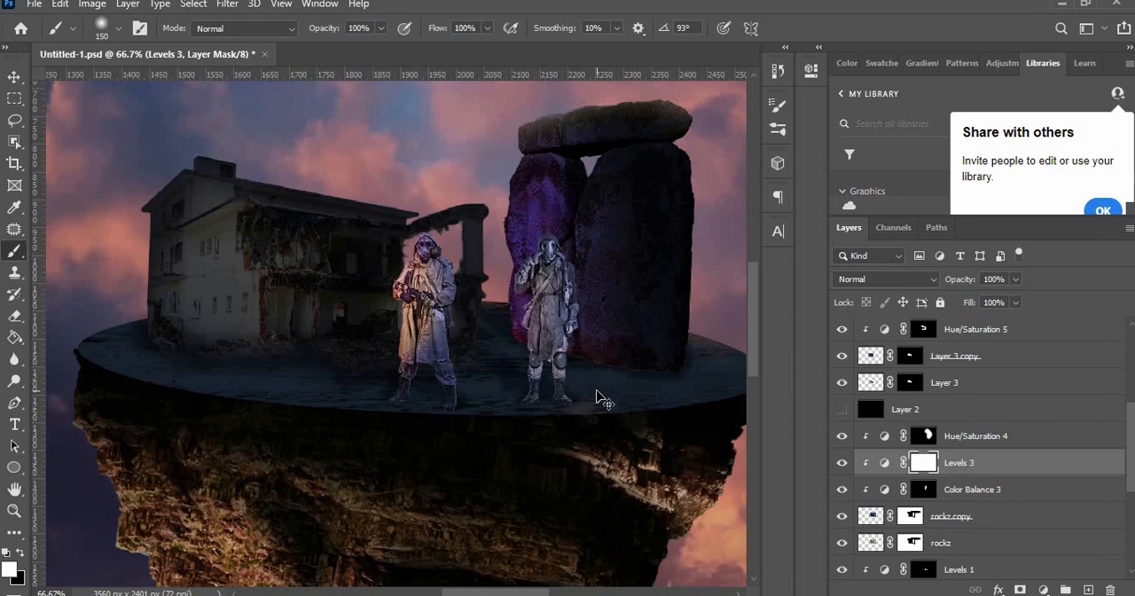
# Step: Invert the Levels 3 mask and paint dark shading in white around the stones behind the figure with a size 70 brush
pyautogui.hotkey('ctrl', 'i')
pyautogui.press('[')
pyautogui.press('[')
pyautogui.press('[')
pyautogui.press('[')
pyautogui.press('[')
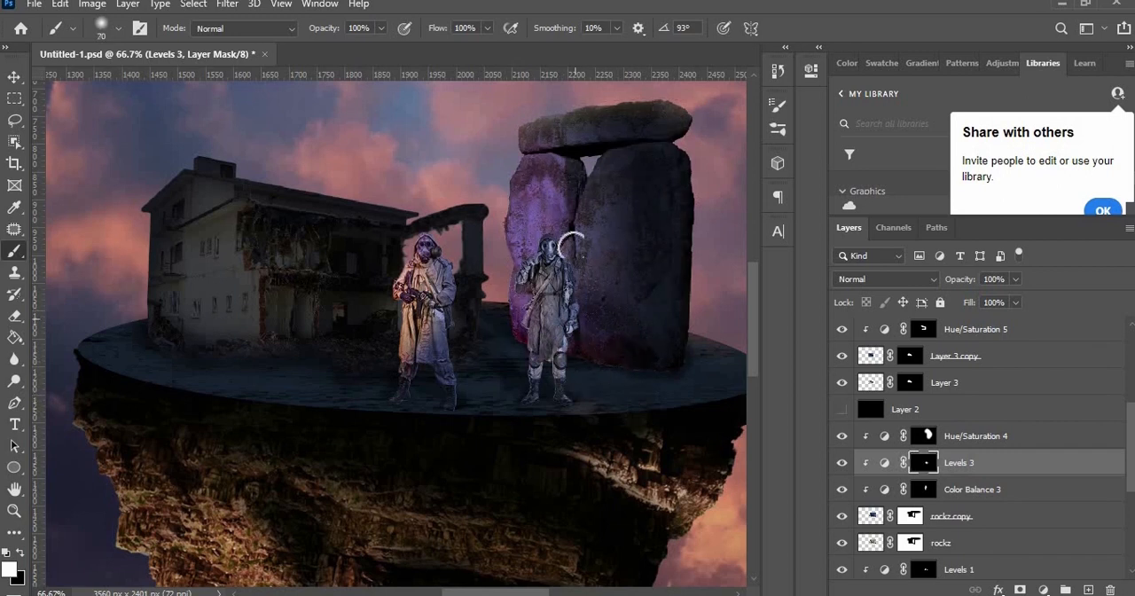
pyautogui.moveTo(575, 253); pyautogui.dragTo(596, 263)
pyautogui.moveTo(535, 158); pyautogui.dragTo(511, 277)
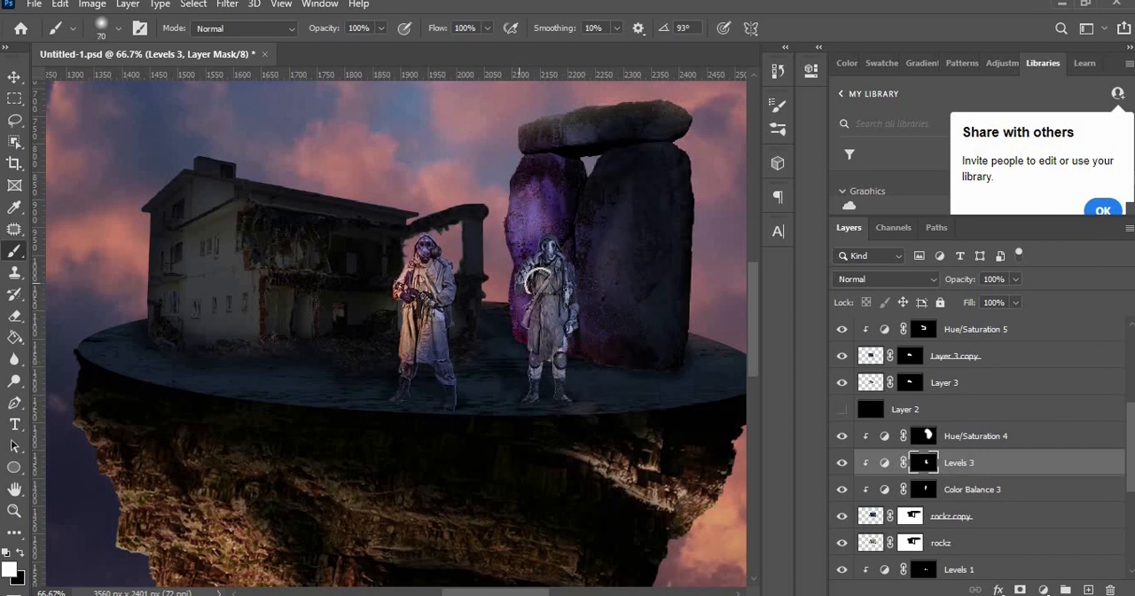
# Step: Add a Color Balance adjustment clipped to Layer 3 copy with midtones at Cyan-Red +28, Magenta-Green -50 and Yellow-Blue +22
pyautogui.scroll(3, 971, 461)
pyautogui.click(971, 436)
pyautogui.click(1043, 590)
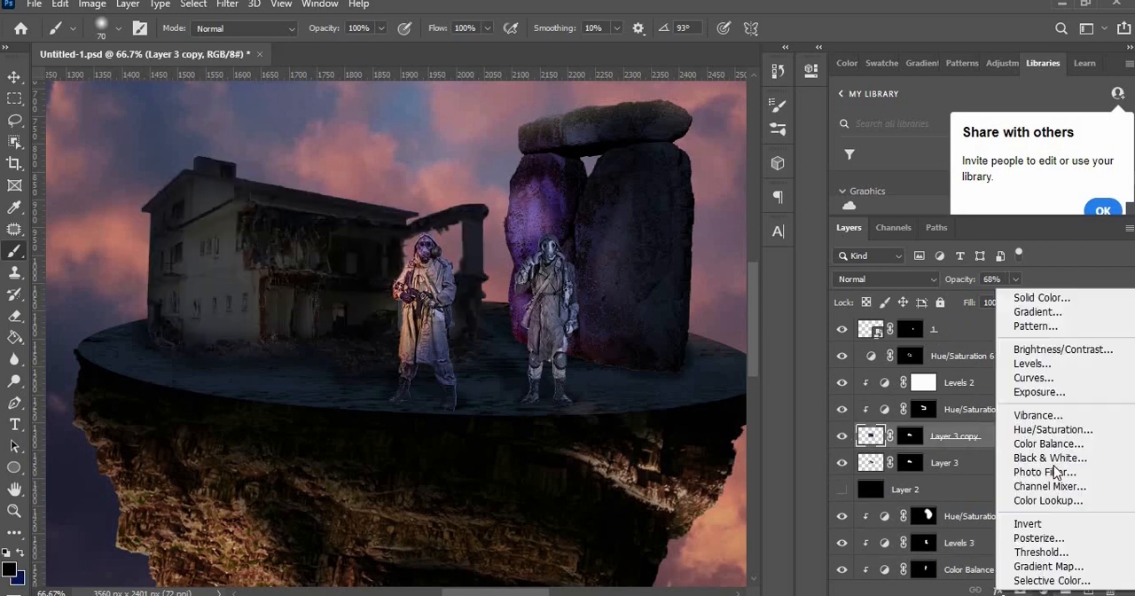
pyautogui.click(1002, 472)
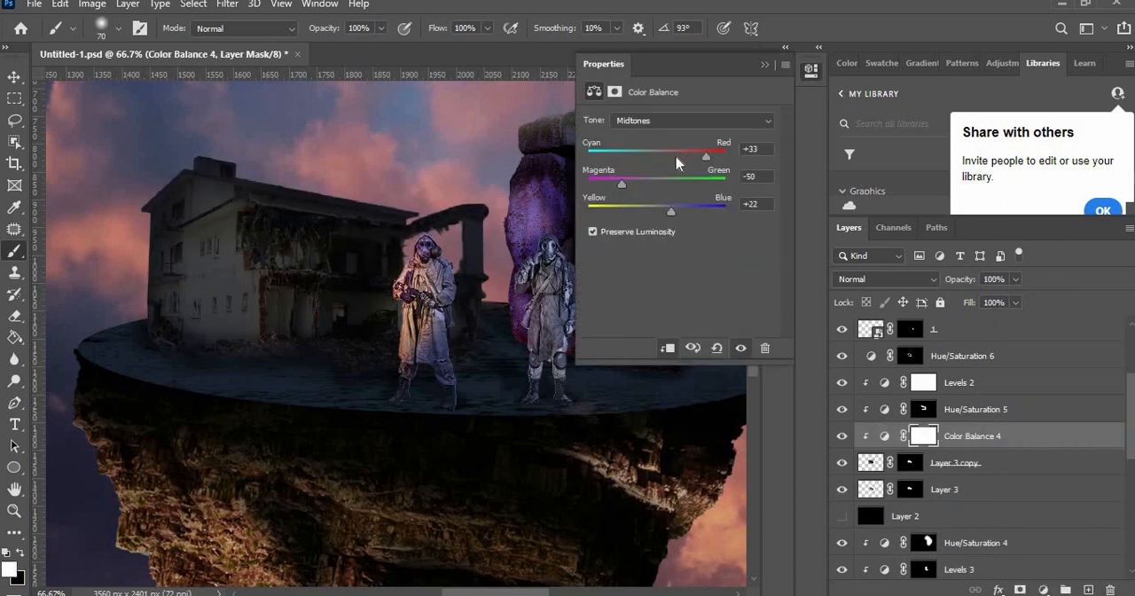
pyautogui.click(667, 348)
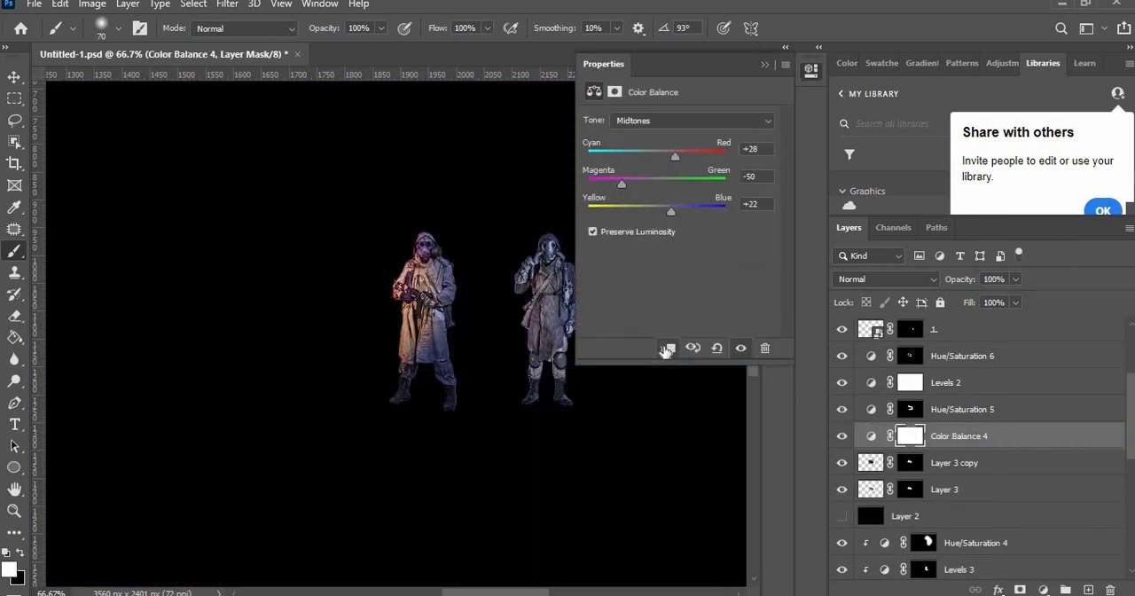
pyautogui.hotkey('ctrl', 'z')
# Step: Move Color Balance 4 above Levels 2, unclip it, and set its midtones to Cyan-Red +55 and Magenta-Green -23
pyautogui.moveTo(961, 439); pyautogui.dragTo(978, 373)
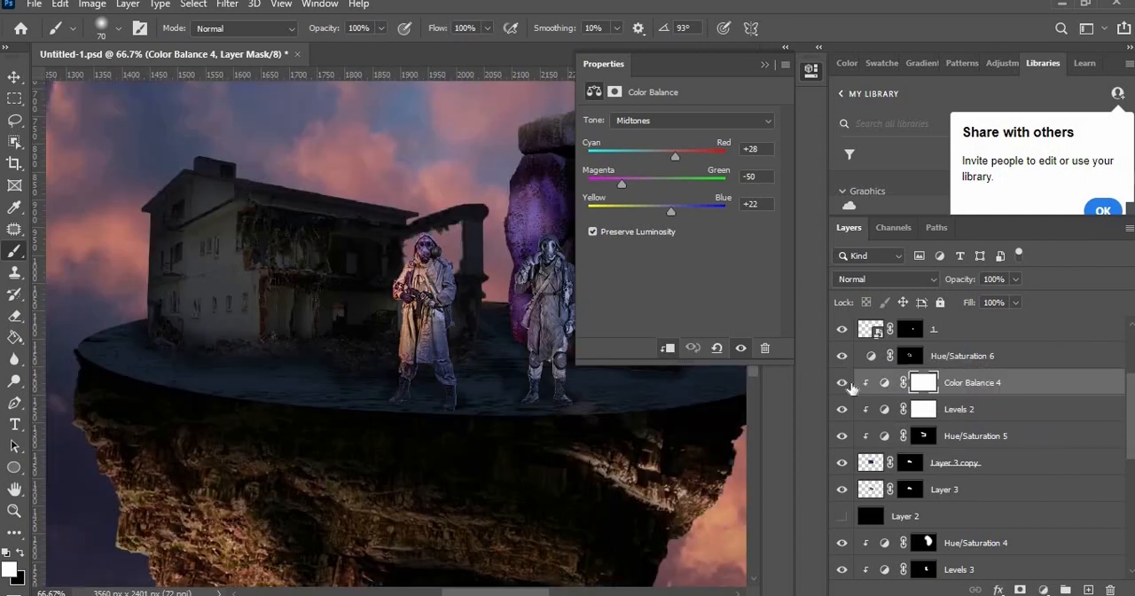
pyautogui.click(667, 348)
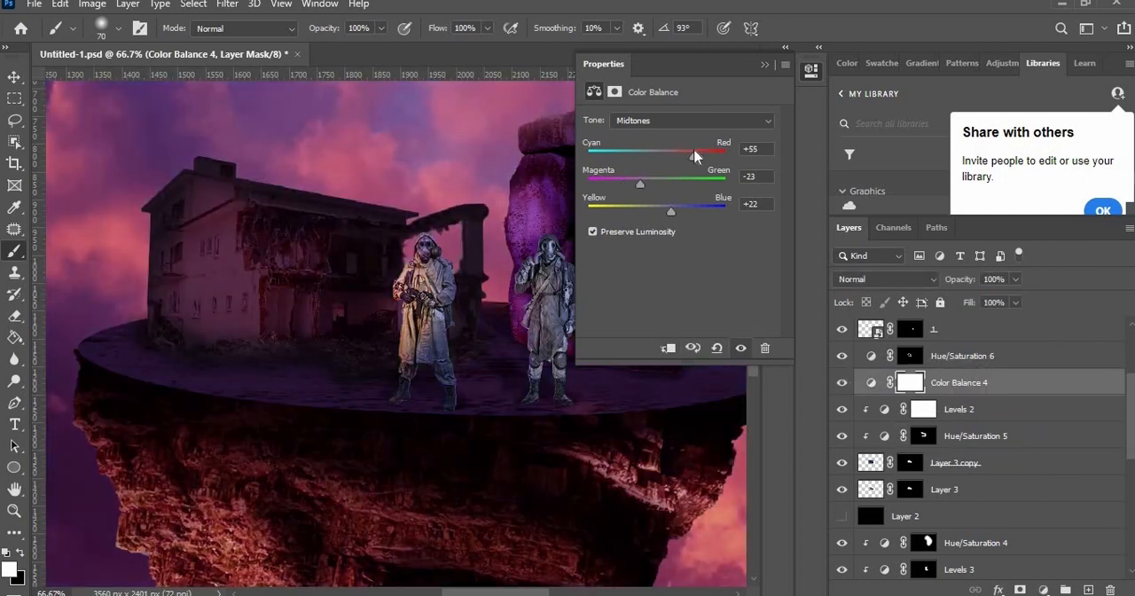
# Step: Load the building's layer mask as a selection, fill that area with black on the Color Balance 4 mask, and brush over the building
pyautogui.keyDown('ctrl'); pyautogui.click(907, 467); pyautogui.keyUp('ctrl')
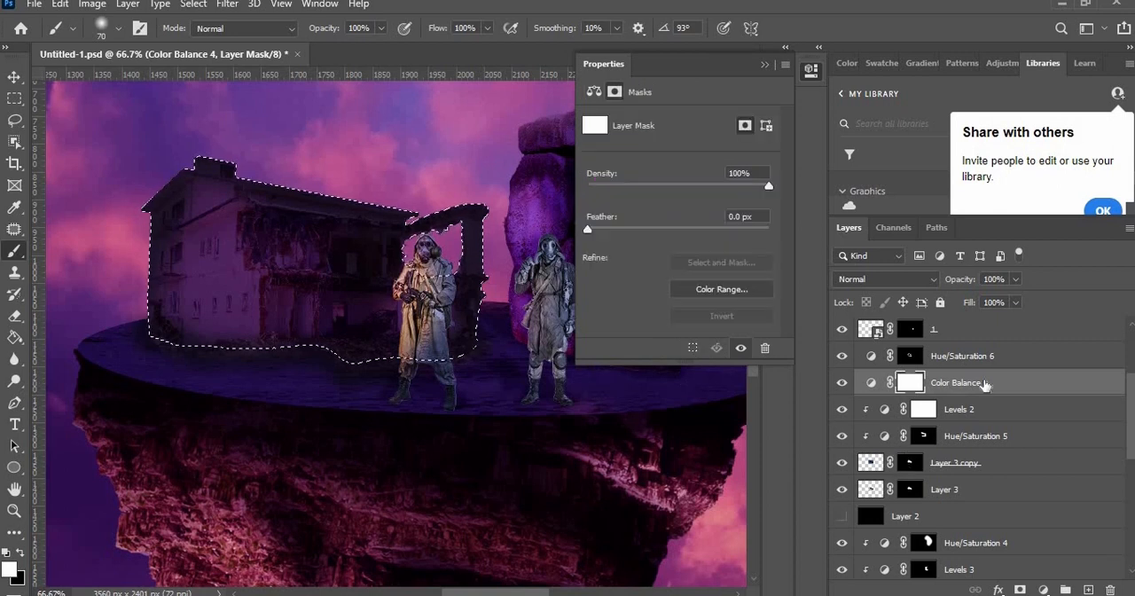
pyautogui.hotkey('ctrl', 'BackSpace')
pyautogui.moveTo(193, 279)
pyautogui.mouseDown()
pyautogui.moveTo(178, 233)
pyautogui.moveTo(304, 159)
pyautogui.mouseUp()
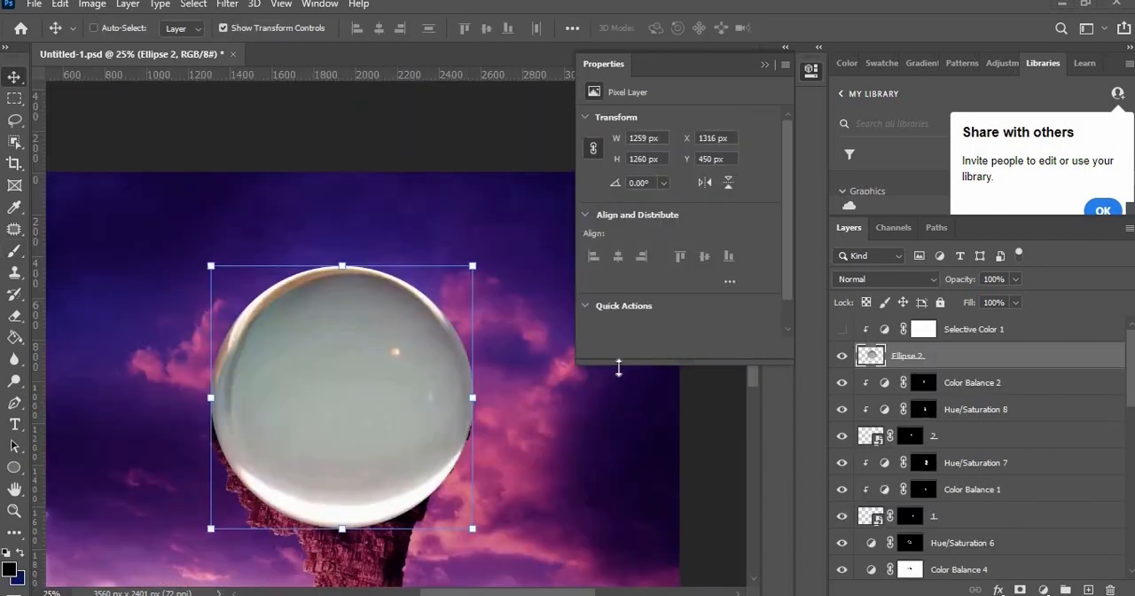
# Step: Set the Ellipse 2 glass sphere's blend mode to Overlay and turn on the Selective Color 1 adjustment
pyautogui.click(883, 278)
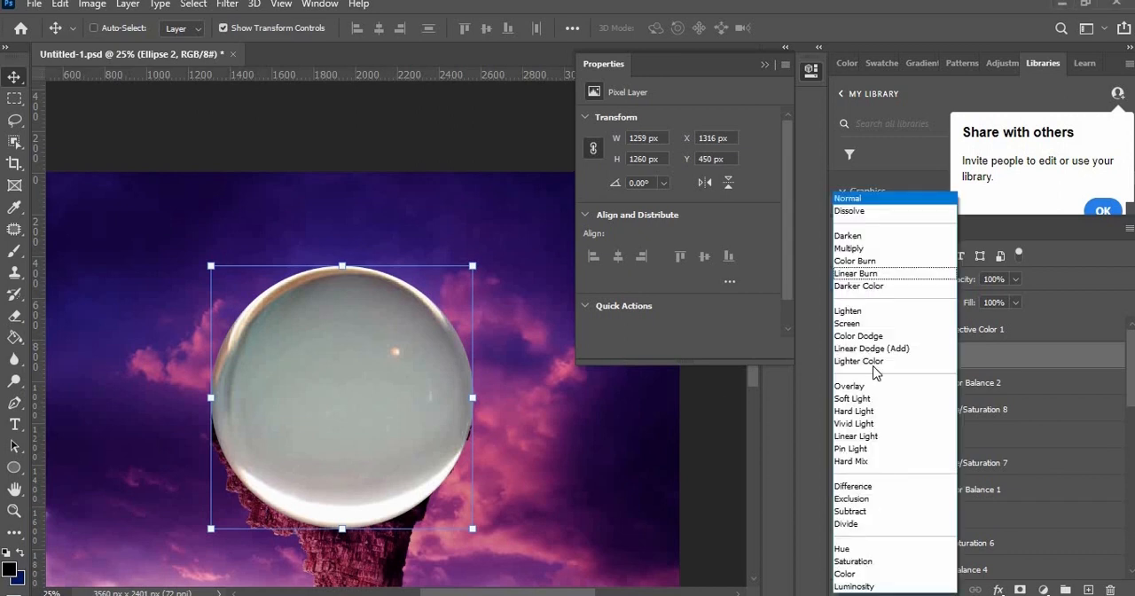
pyautogui.click(870, 388)
pyautogui.click(844, 332)
# Step: Adjust the colour ranges of the Selective Color 1 adjustment to tint the glass sphere
pyautogui.doubleClick(885, 331)
pyautogui.click(632, 140)
pyautogui.click(647, 207)
pyautogui.moveTo(677, 173); pyautogui.dragTo(655, 173)
pyautogui.moveTo(687, 258); pyautogui.dragTo(594, 274)
pyautogui.click(670, 136)
pyautogui.click(644, 235)
pyautogui.click(765, 65)
# Step: Add a layer mask to Ellipse 2 and paint black along the sphere's lower part where it overlaps the rock
pyautogui.click(992, 359)
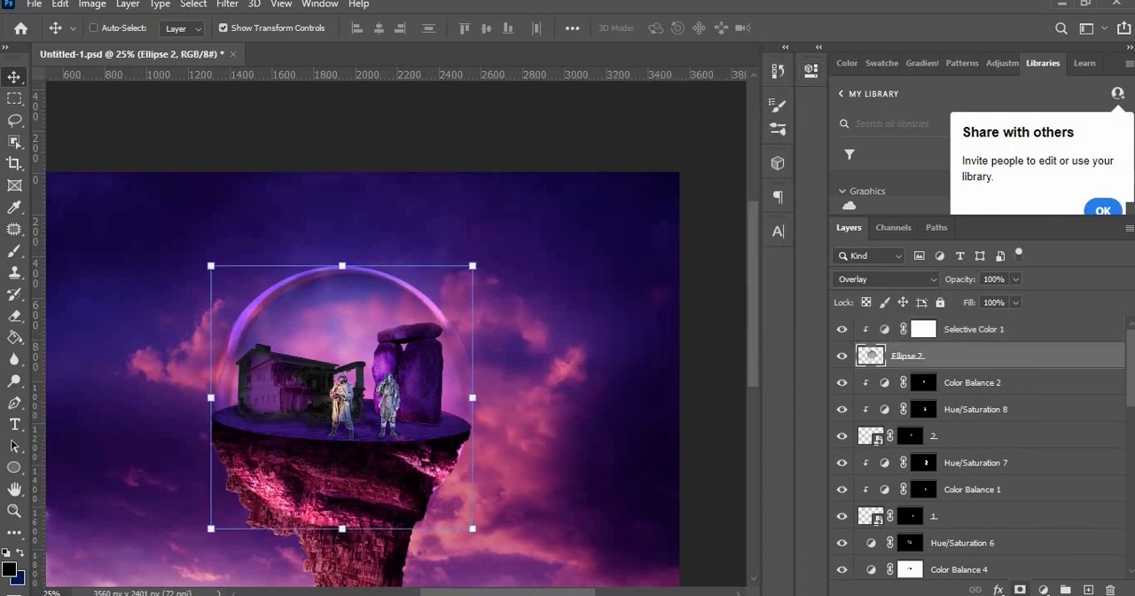
pyautogui.click(1020, 590)
pyautogui.press('b')
pyautogui.press('x')
pyautogui.moveTo(458, 461)
pyautogui.mouseDown()
pyautogui.moveTo(438, 503)
pyautogui.moveTo(369, 522)
pyautogui.moveTo(228, 460)
pyautogui.mouseUp()
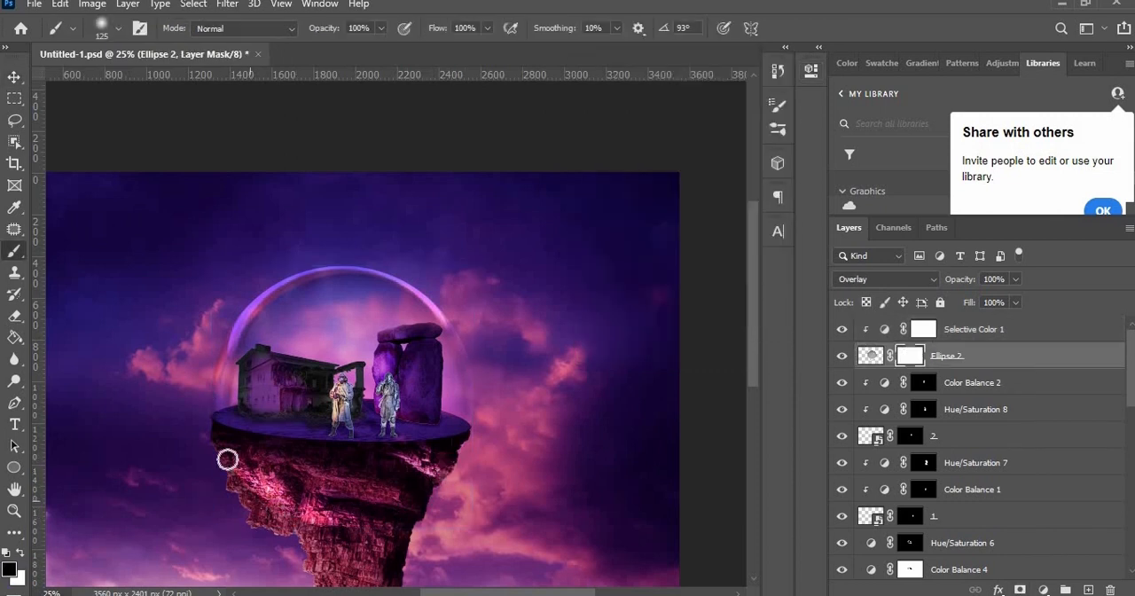
pyautogui.hotkey('ctrl', '-')
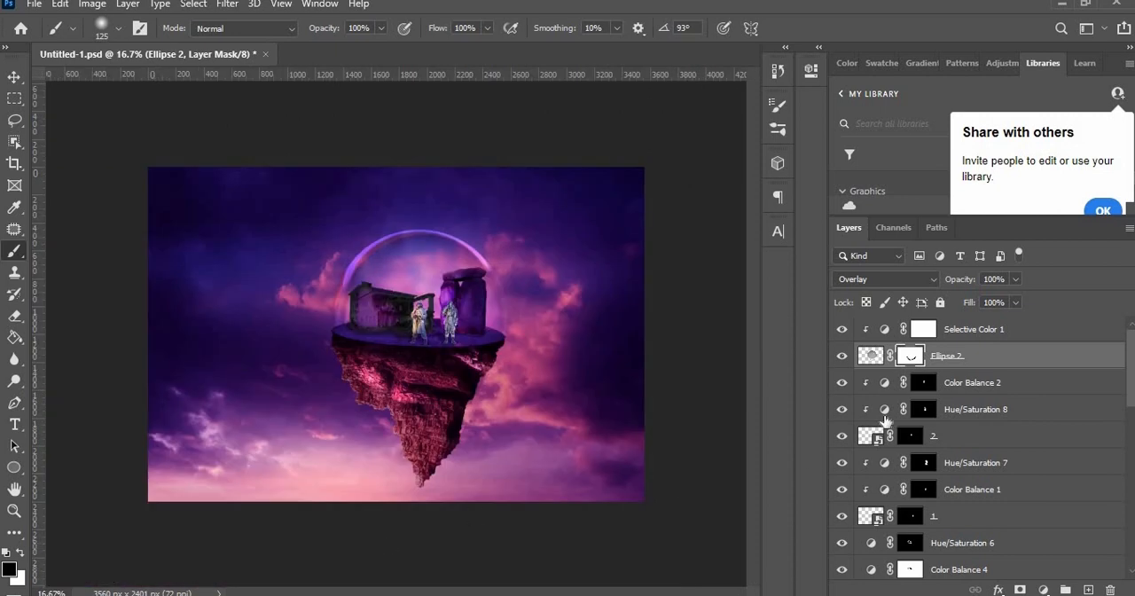
# Step: Select the Color Balance 4 mask and paint black with a larger brush over the lower part of the floating rock
pyautogui.scroll(-2, 873, 478)
pyautogui.click(843, 517)
pyautogui.click(842, 516)
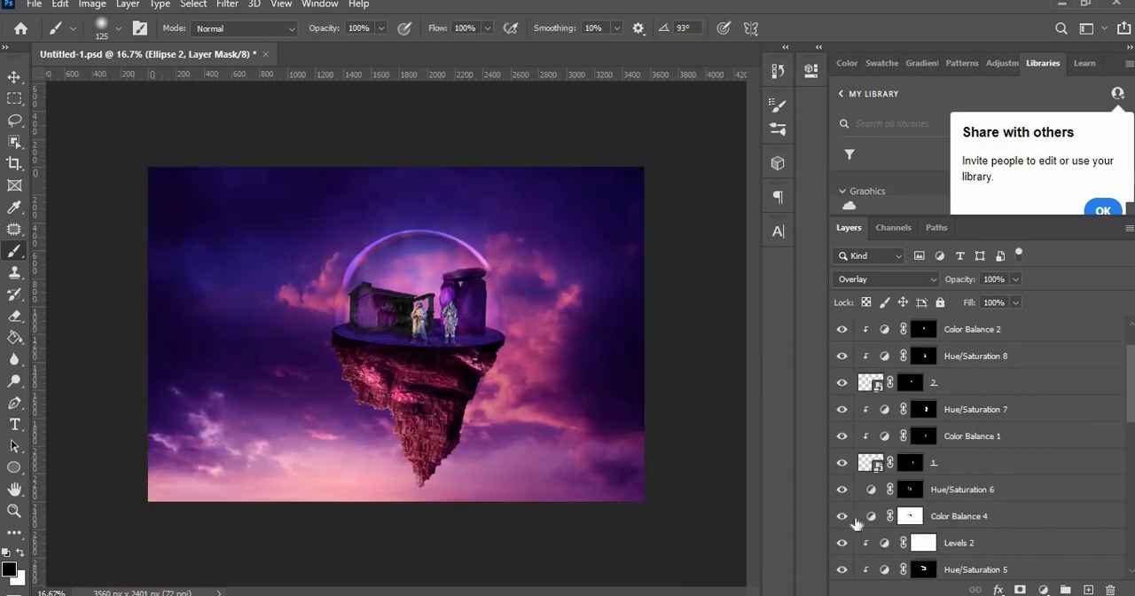
pyautogui.click(869, 517)
pyautogui.press(']')
pyautogui.press(']')
pyautogui.press(']')
pyautogui.press(']')
pyautogui.press(']')
pyautogui.press(']')
pyautogui.press(']')
pyautogui.press(']')
pyautogui.moveTo(396, 424)
pyautogui.mouseDown()
pyautogui.moveTo(328, 390)
pyautogui.moveTo(469, 444)
pyautogui.mouseUp()
# Step: Restore the pink tint on the rock's left side by painting white on the Color Balance 4 mask with a smaller brush
pyautogui.press('[')
pyautogui.press('[')
pyautogui.press('[')
pyautogui.press('[')
pyautogui.press('x')
pyautogui.press('x')
pyautogui.press('x')
pyautogui.moveTo(370, 379); pyautogui.dragTo(406, 399)
pyautogui.hotkey('ctrl', '+')
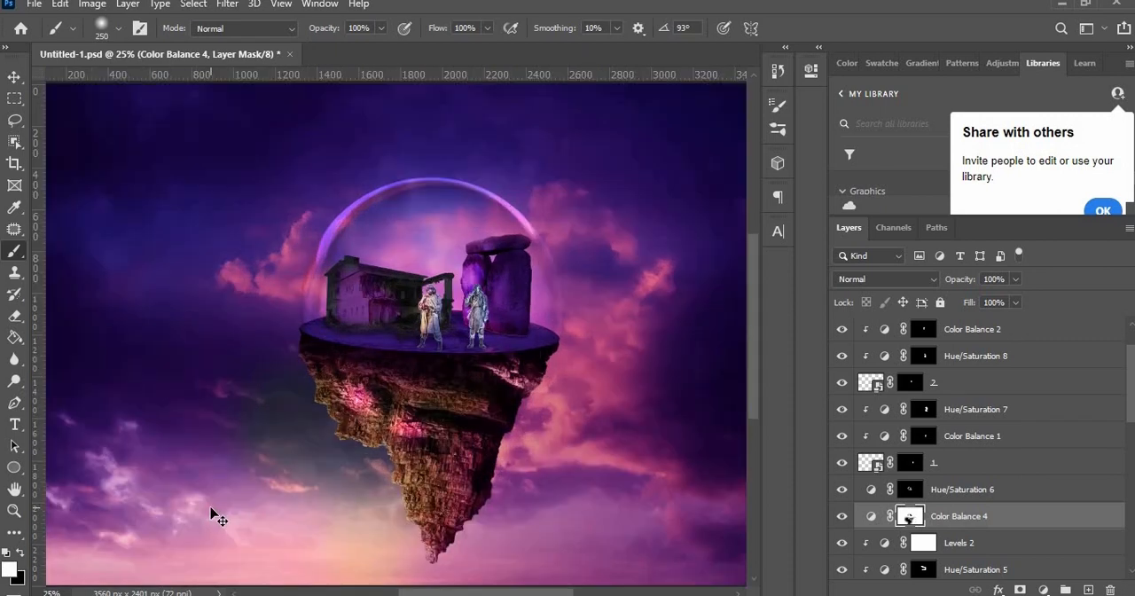
pyautogui.hotkey('ctrl', '-')
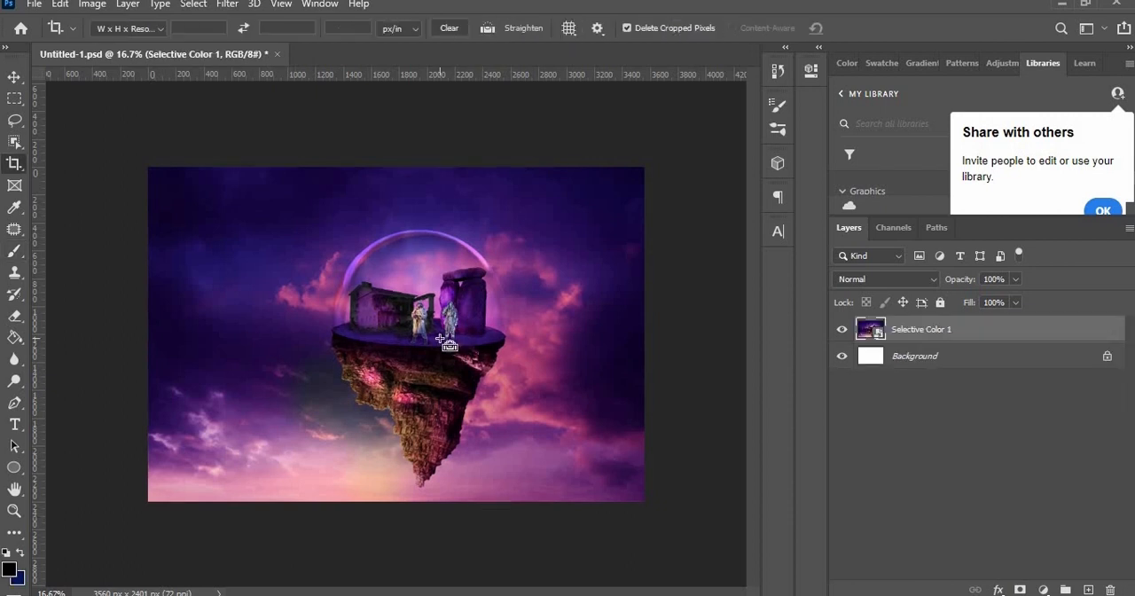
# Step: Duplicate the Selective Color 1 smart object and apply the Camera Raw Filter to the copy
pyautogui.hotkey('ctrl', 'j')
pyautogui.click(227, 5)
pyautogui.click(257, 18)
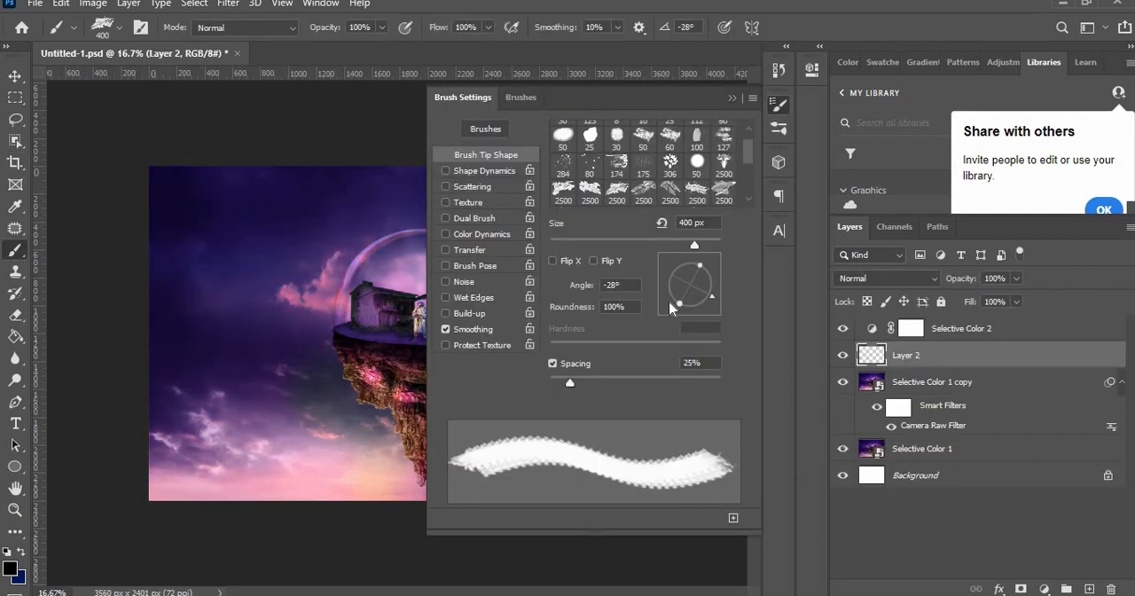
# Step: Undo the trial ship stamp, choose a dark purple foreground colour and stamp a small spaceship in the lower-left sky on Layer 2
pyautogui.click(257, 445)
pyautogui.hotkey('ctrl', 'z')
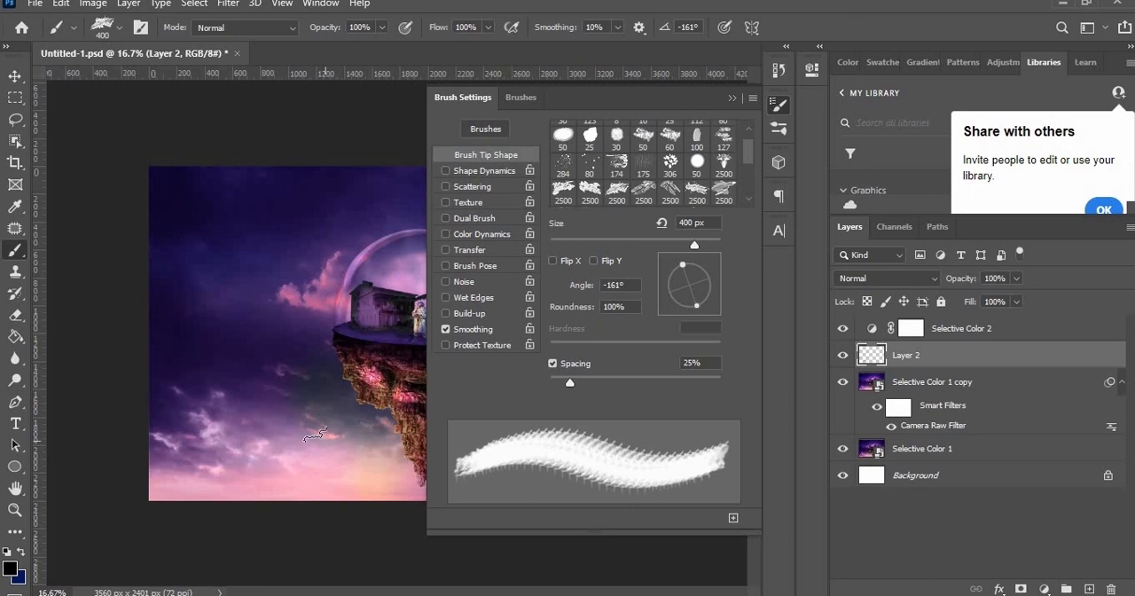
pyautogui.click(10, 568)
pyautogui.click(258, 428)
pyautogui.press('Return')
pyautogui.keyDown('alt'); pyautogui.click(272, 283); pyautogui.keyUp('alt')
pyautogui.click(244, 423)
# Step: Switch to another 2500 px spaceship brush tip, undo the last stamp and stamp a ship in the upper-left sky
pyautogui.click(644, 193)
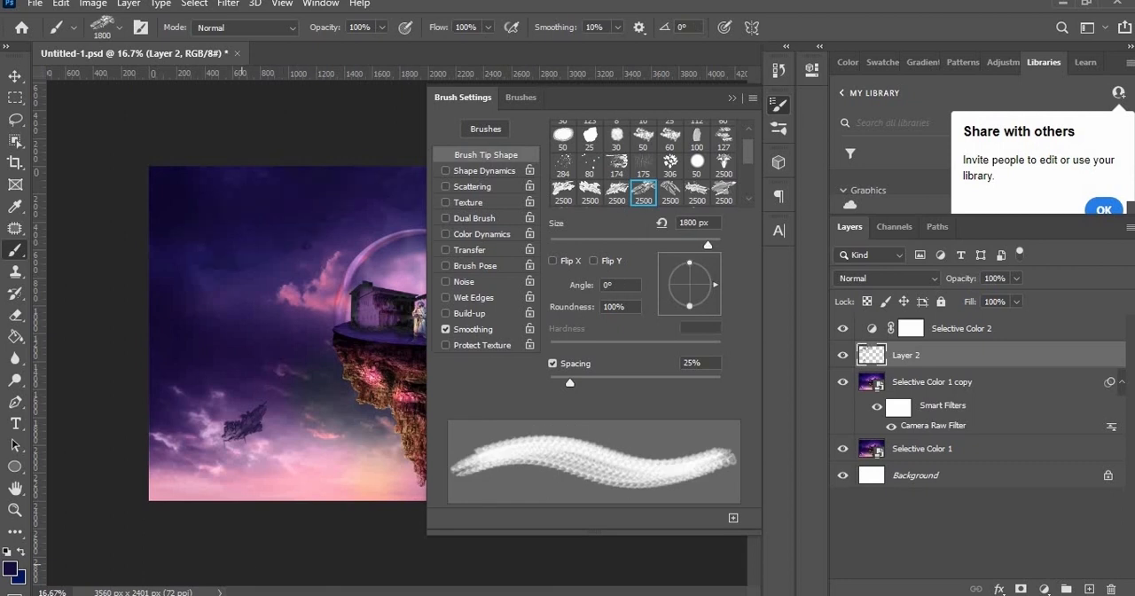
pyautogui.hotkey('ctrl', 'z')
pyautogui.keyDown('alt'); pyautogui.click(216, 304); pyautogui.keyUp('alt')
# Step: Choose a different spaceship brush tip, reduce it to 900 px and stamp a large ship in the sky to the rock's lower right
pyautogui.click(595, 192)
pyautogui.click(731, 97)
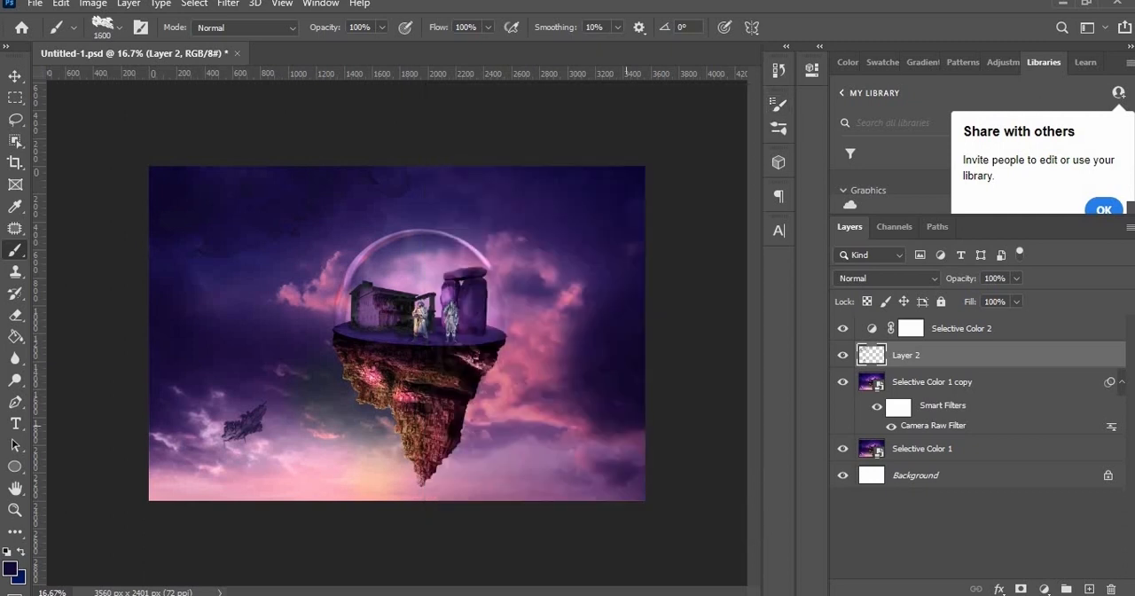
pyautogui.press('[')
pyautogui.press('[')
pyautogui.press('[')
pyautogui.press('[')
pyautogui.press('[')
pyautogui.press('[')
pyautogui.press('[')
pyautogui.click(544, 449)
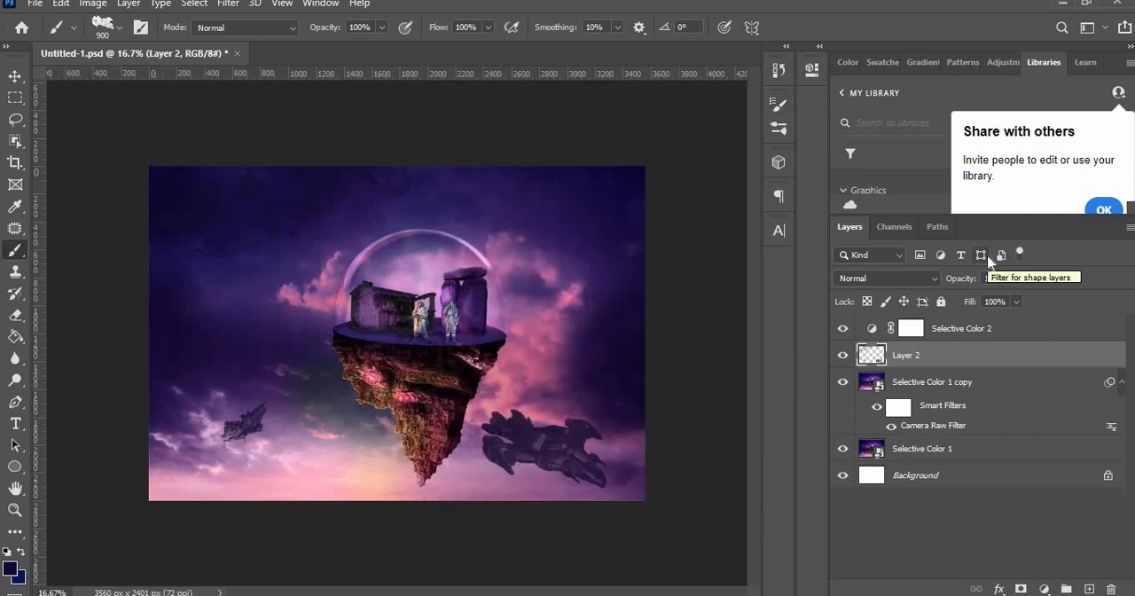
# Step: Pick another spaceship brush tip, adjust its size and the foreground colour, and stamp a dark ship in the upper-right sky
pyautogui.click(779, 128)
pyautogui.click(644, 344)
pyautogui.press('[')
pyautogui.press('[')
pyautogui.press('[')
pyautogui.press('[')
pyautogui.press('[')
pyautogui.press('[')
pyautogui.press('[')
pyautogui.press('[')
pyautogui.press('[')
pyautogui.press('[')
pyautogui.press('[')
pyautogui.press('[')
pyautogui.press('[')
pyautogui.click(778, 127)
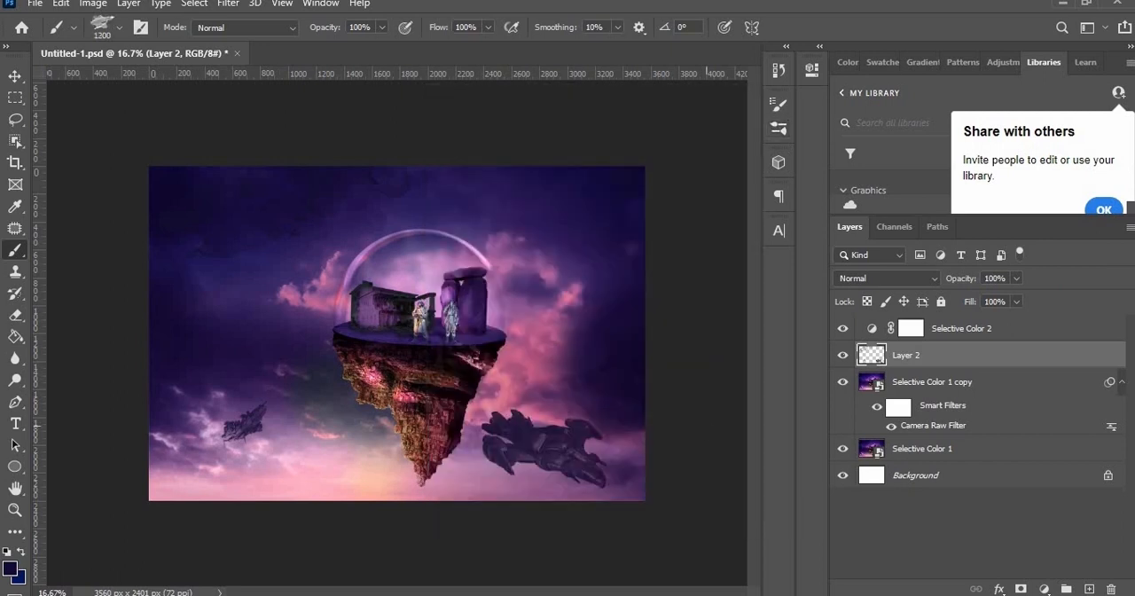
pyautogui.click(10, 568)
pyautogui.click(669, 451)
pyautogui.click(1037, 241)
pyautogui.click(610, 201)
# Step: Add a Hue/Saturation adjustment layer above the spaceships on Layer 2
pyautogui.click(1044, 589)
pyautogui.click(1026, 446)
pyautogui.hotkey('ctrl', '+')
# Step: Switch to the Soft Round brush and reduce its size to 139 px
pyautogui.click(102, 28)
pyautogui.click(119, 28)
pyautogui.click(118, 31)
pyautogui.click(29, 188)
pyautogui.click(107, 215)
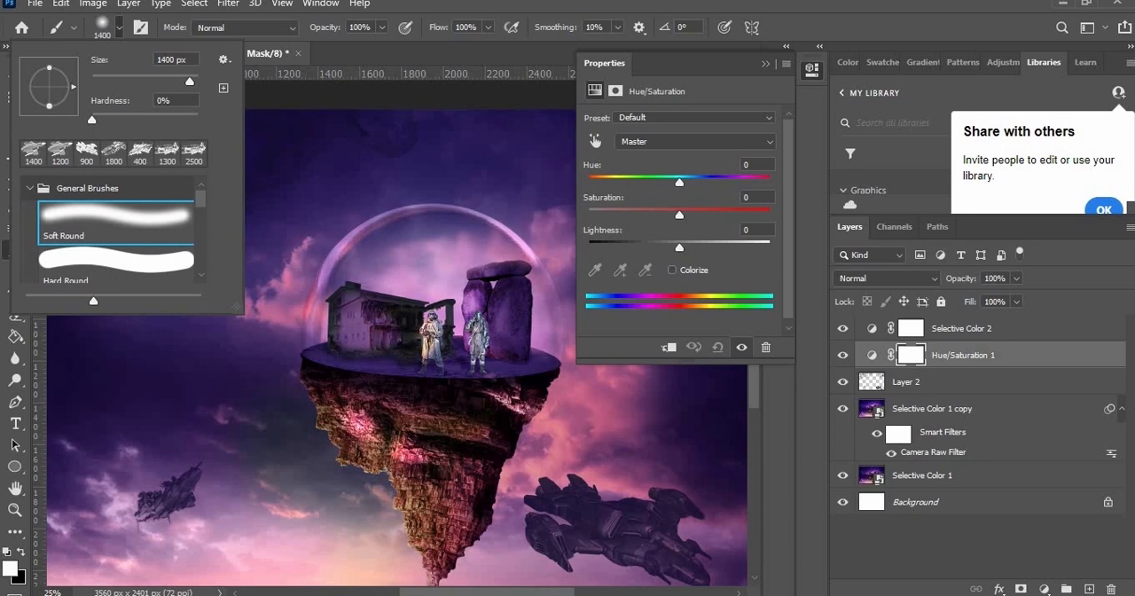
pyautogui.click(140, 82)
pyautogui.write('5000000')
pyautogui.click(139, 82)
pyautogui.press('Return')
pyautogui.click(155, 81)
pyautogui.click(676, 47)
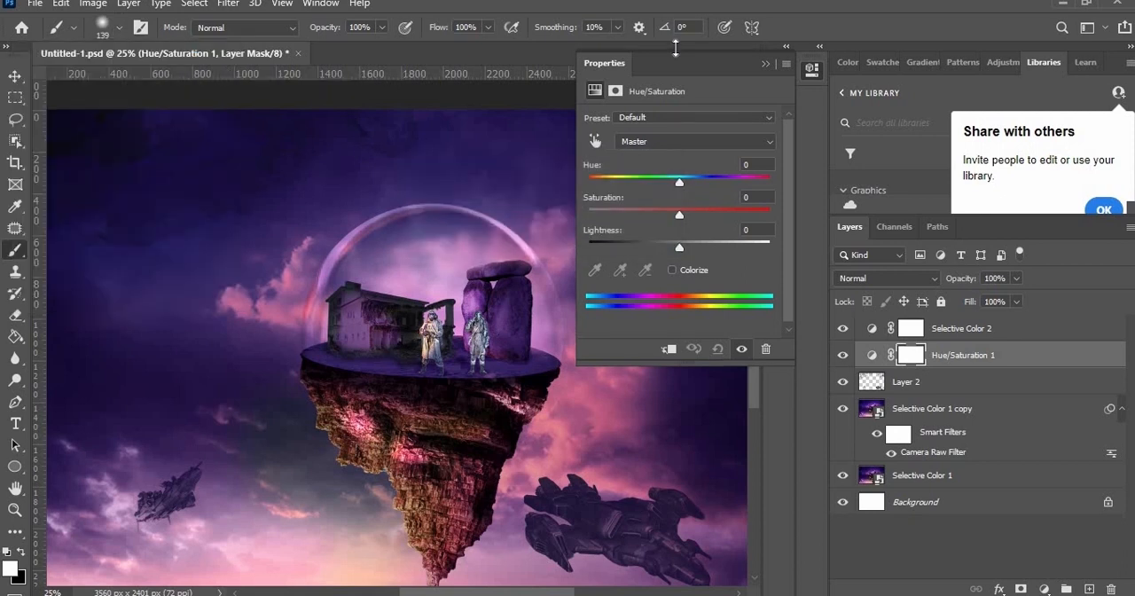
# Step: Clip the Hue/Saturation 1 adjustment to Layer 2, turn on Colorize and adjust its saturation and lightness
pyautogui.doubleClick(872, 355)
pyautogui.click(672, 270)
pyautogui.click(669, 348)
pyautogui.moveTo(679, 214); pyautogui.dragTo(670, 248)
pyautogui.click(729, 216)
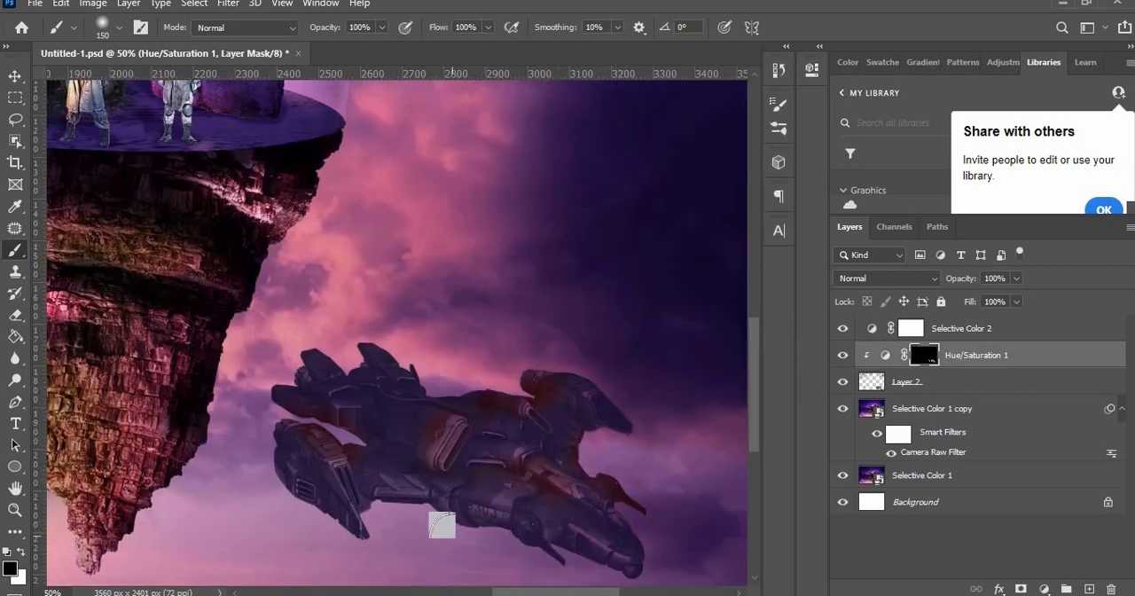
# Step: Set the Hue/Saturation 1 adjustment to hue 232, saturation 100 and lightness -45
pyautogui.hotkey('ctrl', '-')
pyautogui.doubleClick(880, 356)
pyautogui.moveTo(648, 248); pyautogui.dragTo(604, 256)
pyautogui.moveTo(751, 216); pyautogui.dragTo(787, 208)
pyautogui.moveTo(604, 248); pyautogui.dragTo(644, 239)
pyautogui.moveTo(768, 182); pyautogui.dragTo(706, 184)
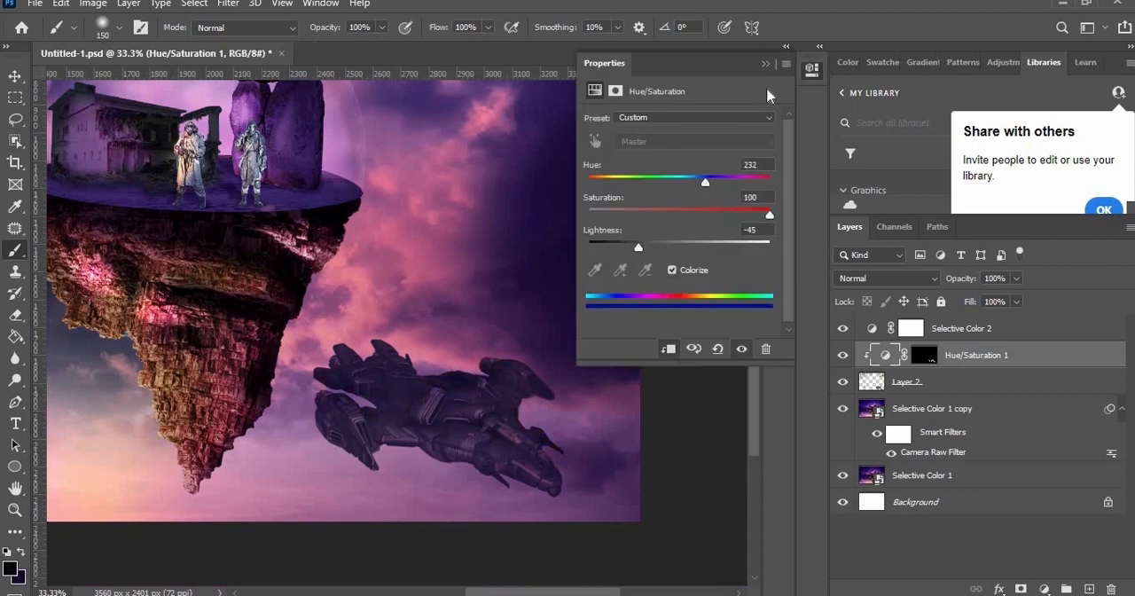
pyautogui.click(767, 64)
# Step: Paint white on the Hue/Saturation 1 mask over the lower and upper spaceships to shade them with the blue tint
pyautogui.click(924, 354)
pyautogui.press('x')
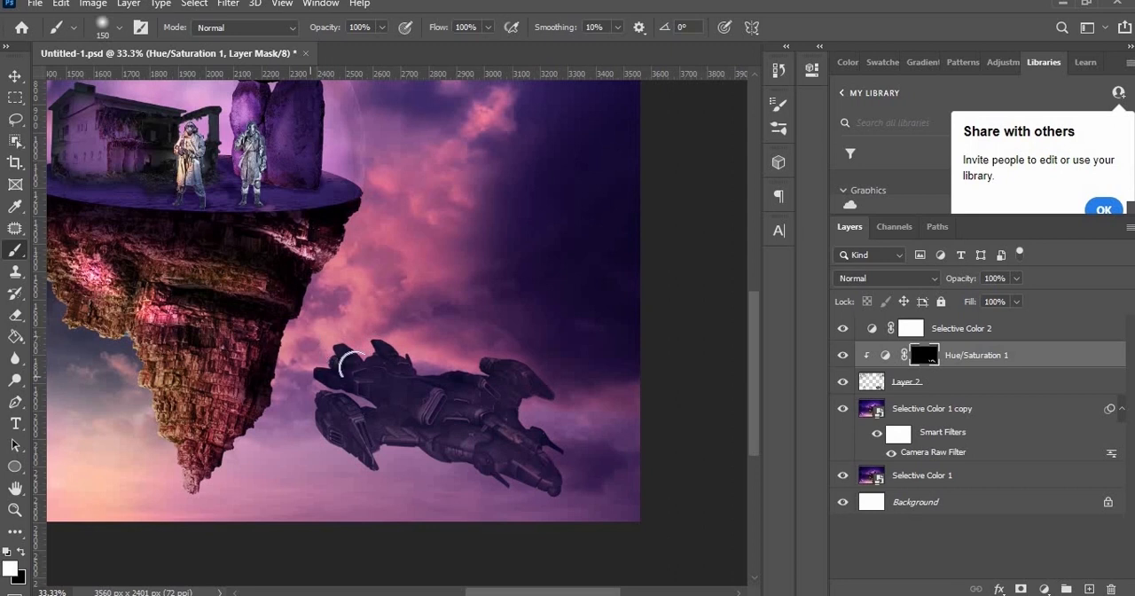
pyautogui.moveTo(385, 505); pyautogui.dragTo(945, 489)
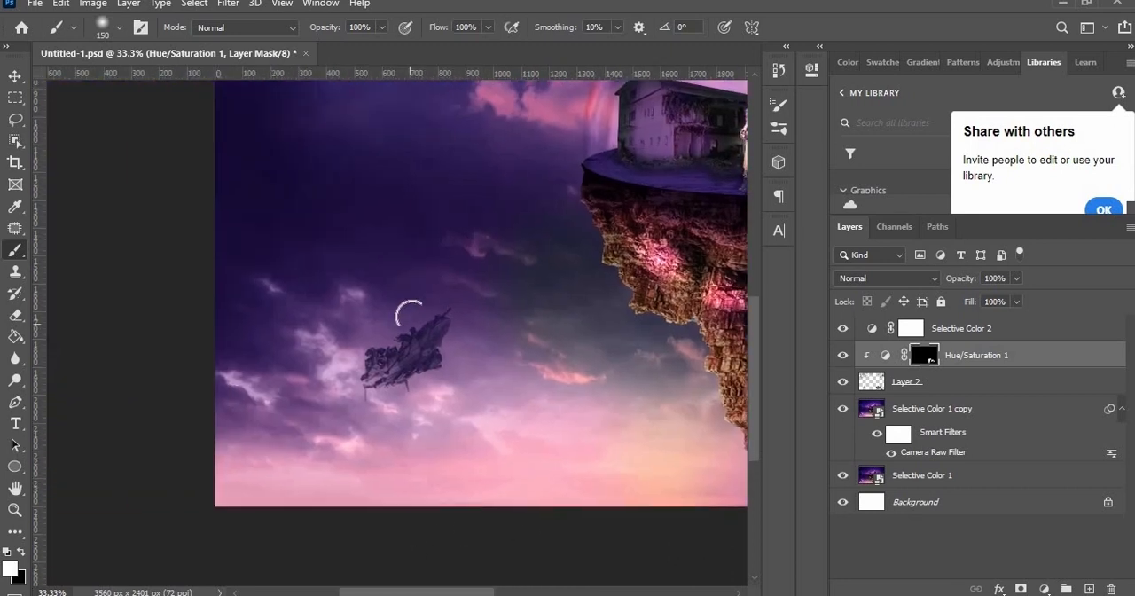
pyautogui.scroll(5, 311, 387)
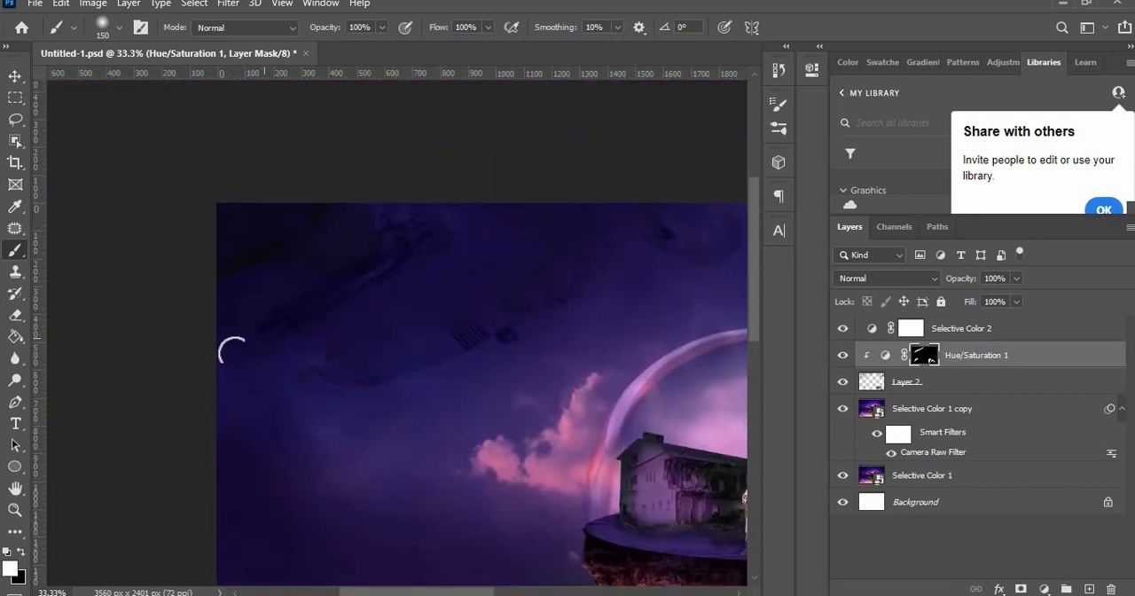
pyautogui.hscroll(5, 524, 266)
pyautogui.hscroll(5, 527, 443)
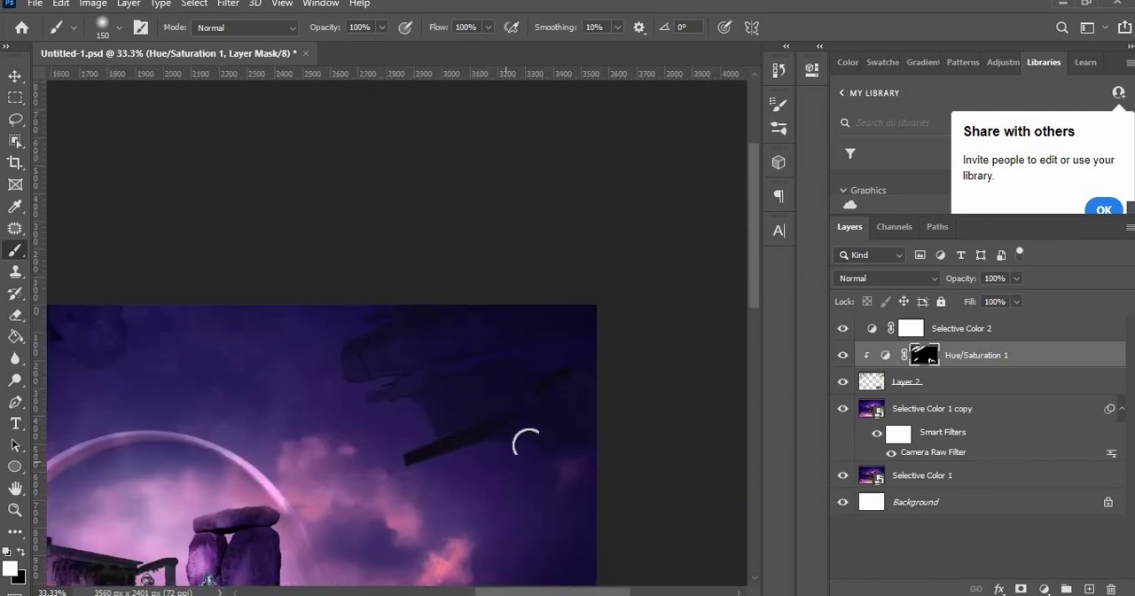
pyautogui.hotkey('ctrl', '-')
pyautogui.hotkey('ctrl', '-')
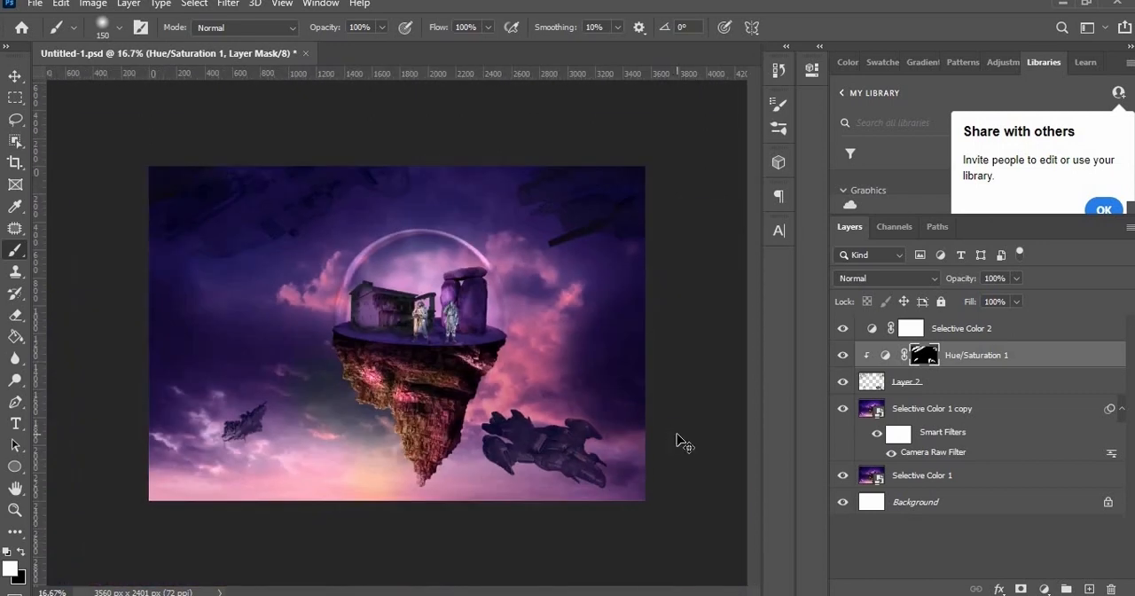
pyautogui.hotkey('ctrl', '+')
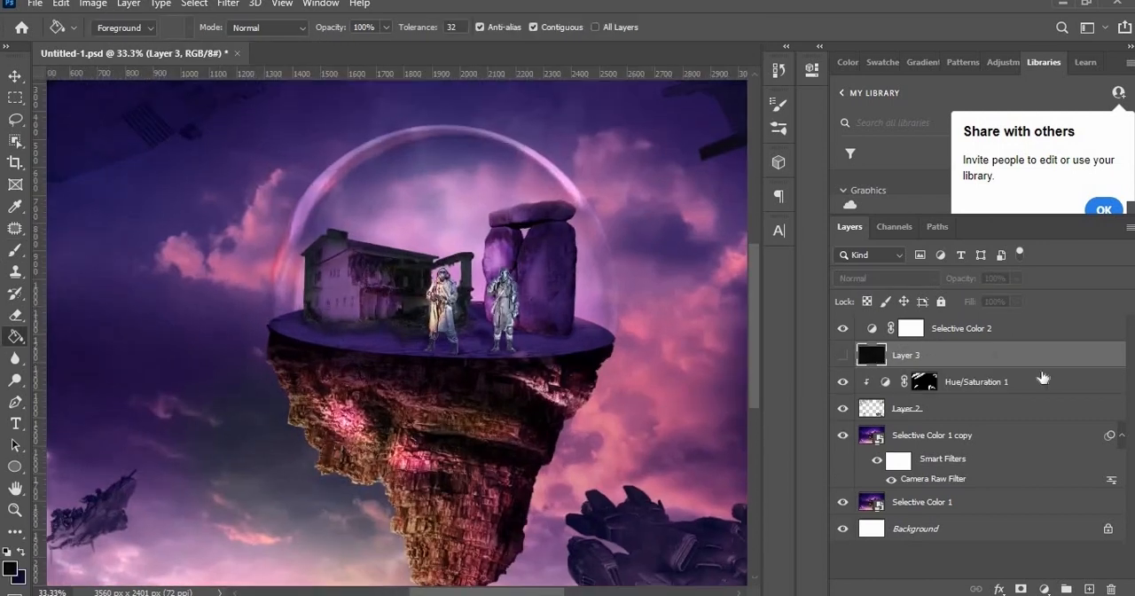
pyautogui.hotkey('ctrl', '-')
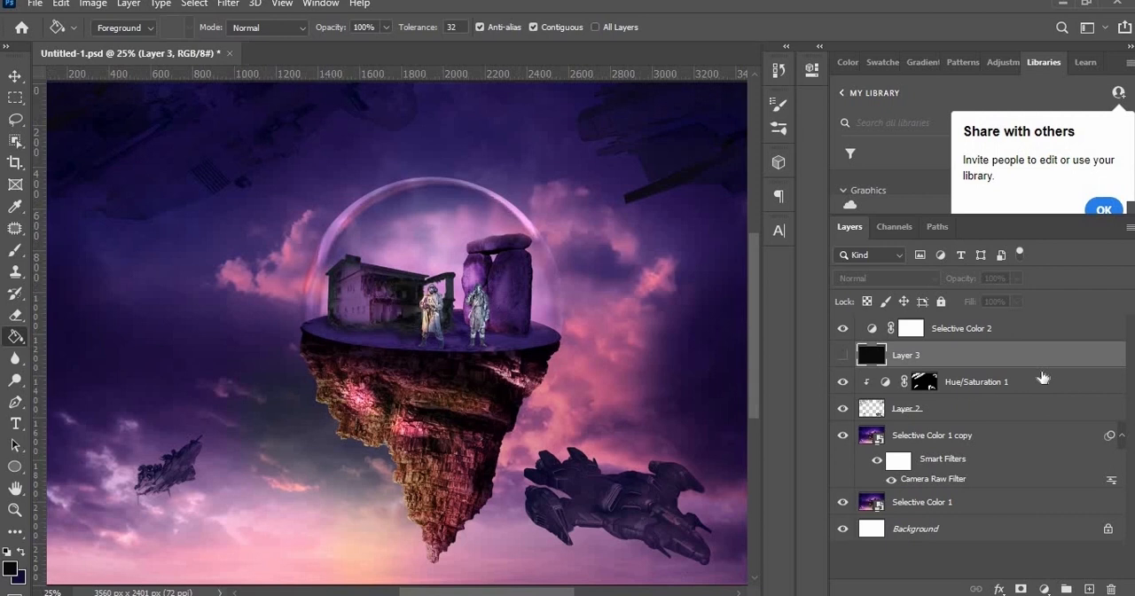
pyautogui.hotkey('ctrl', '-')
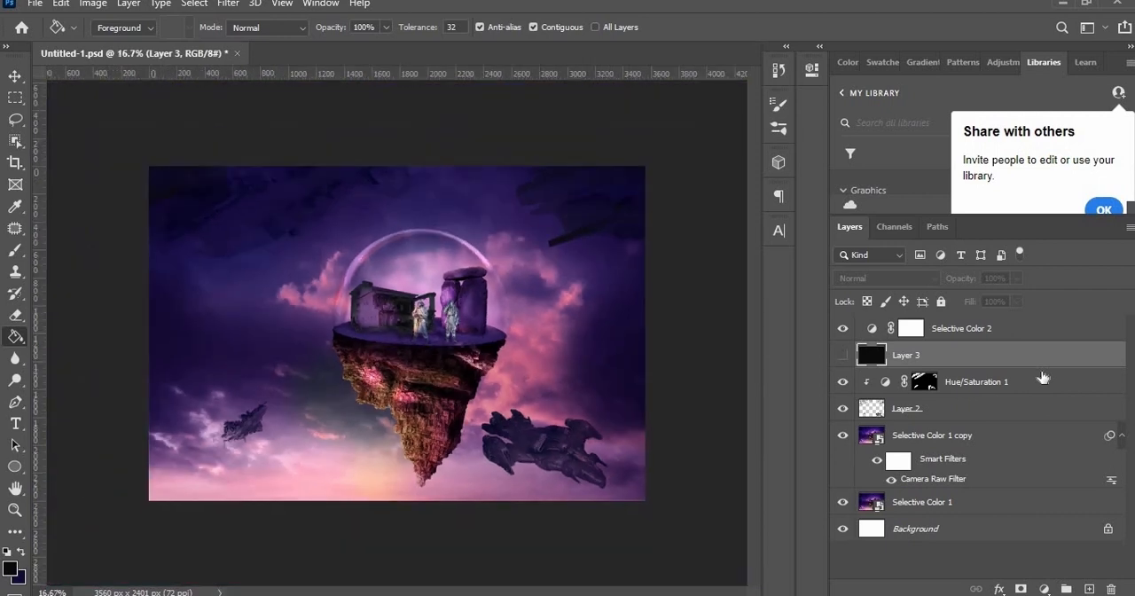
pyautogui.hotkey('ctrl', '+')
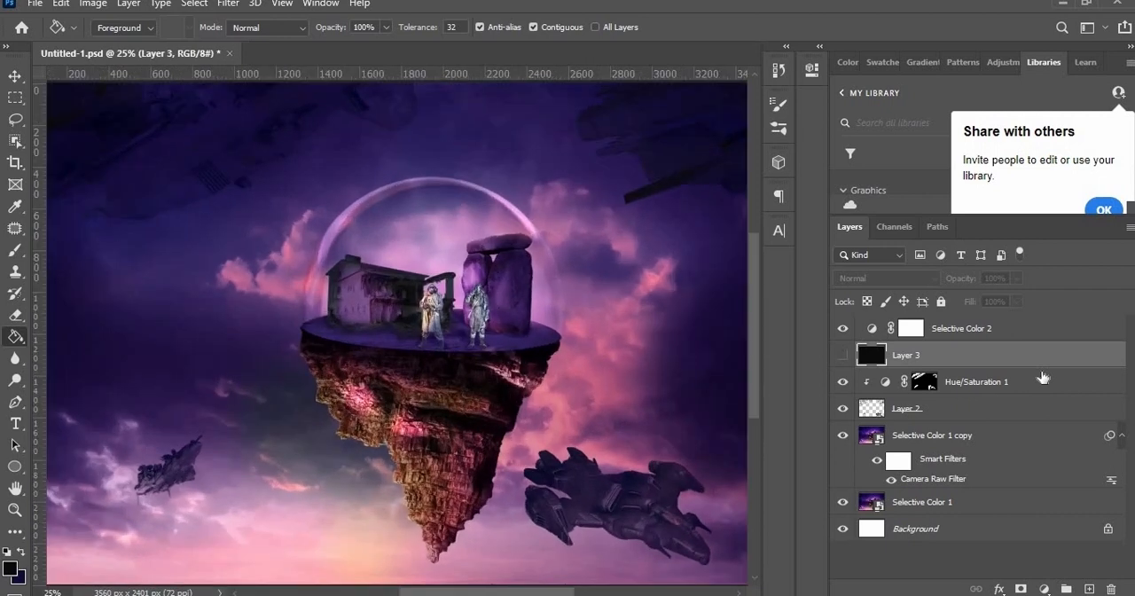
pyautogui.hotkey('ctrl', '-')
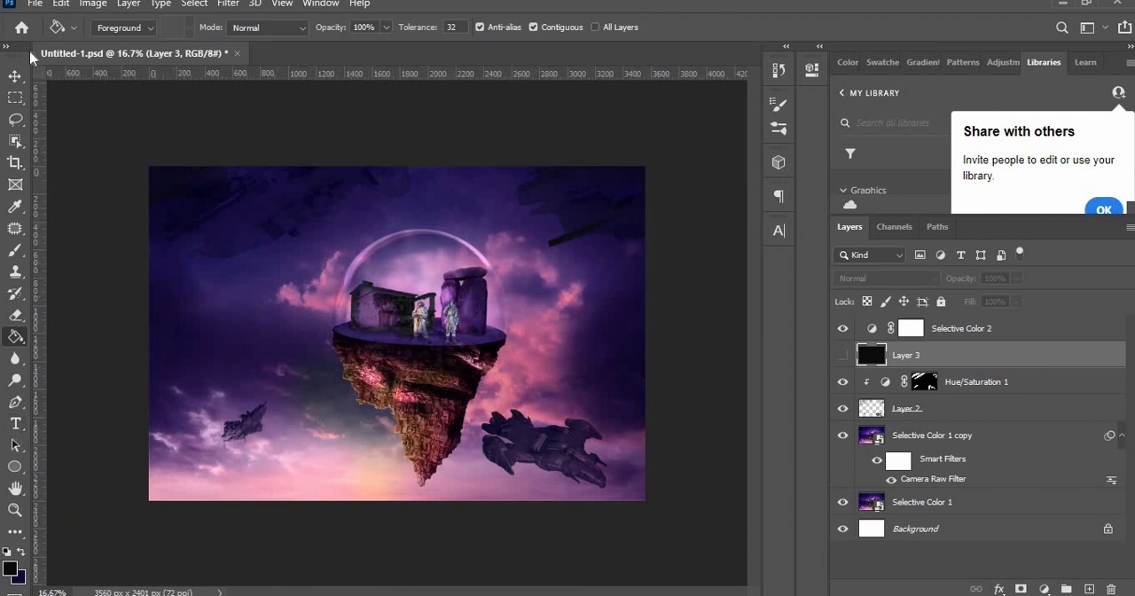
pyautogui.click(15, 75)
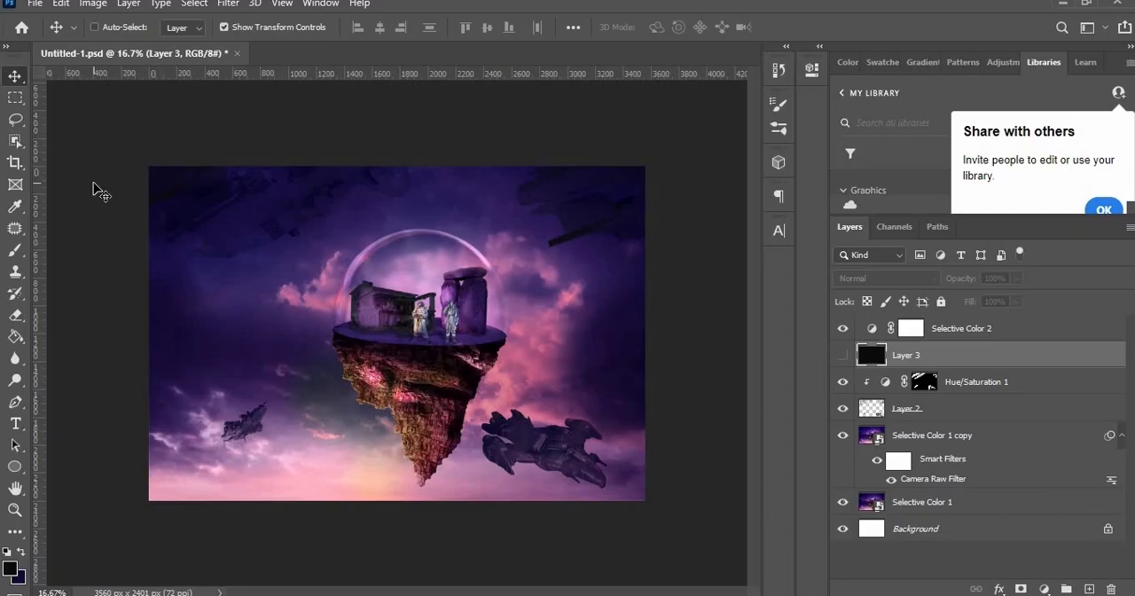